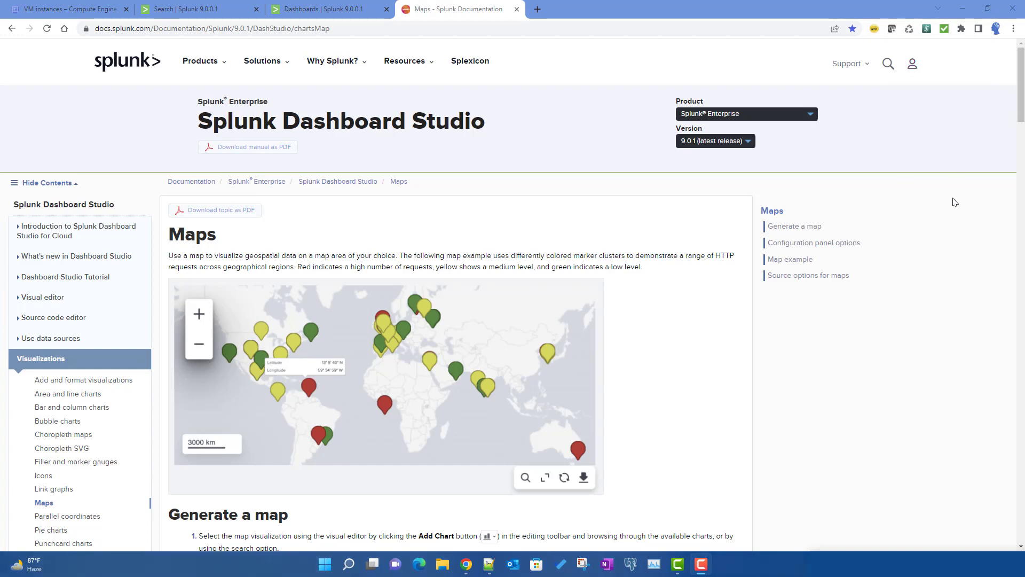
# - Examine the VendorCity, VendorCountry and VendorID fields of the events in the index=main search
pyautogui.click(193, 9)
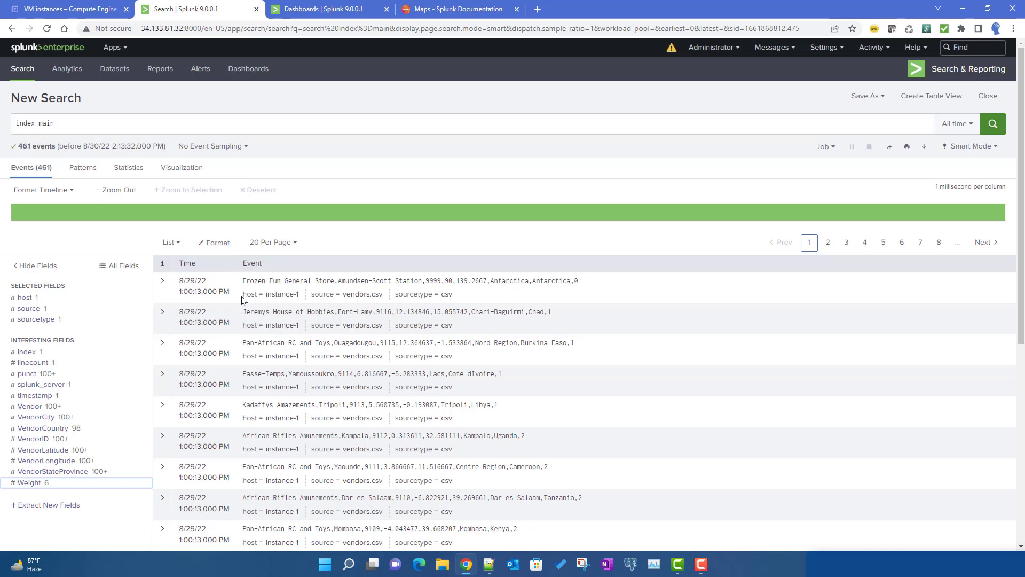
pyautogui.click(29, 408)
pyautogui.click(35, 418)
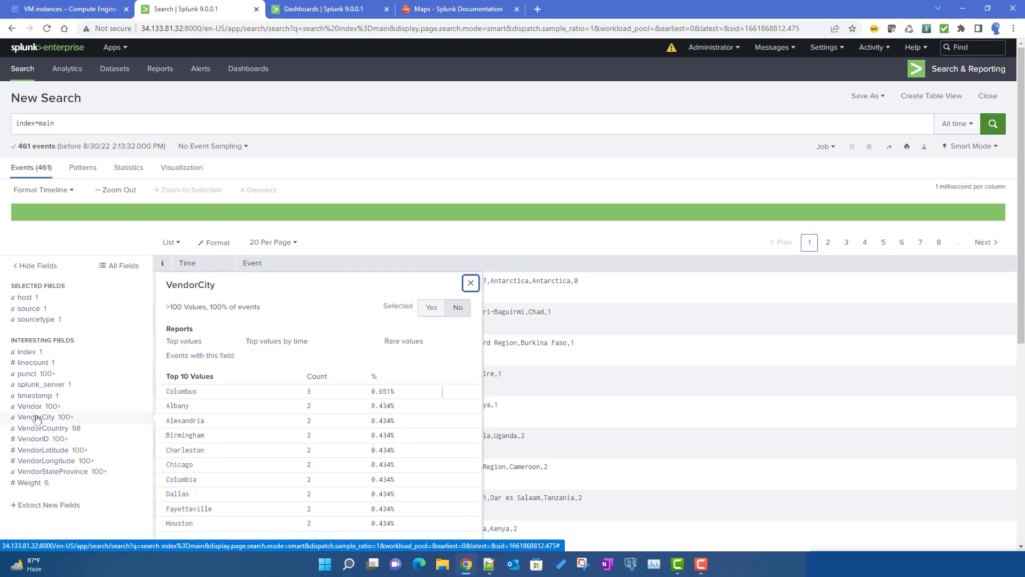
pyautogui.click(47, 429)
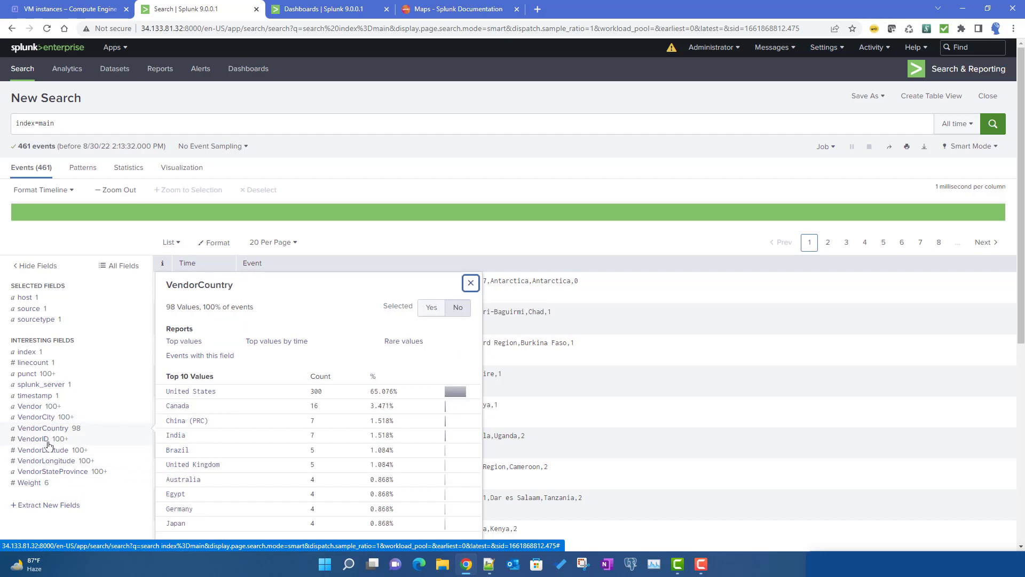
pyautogui.click(45, 440)
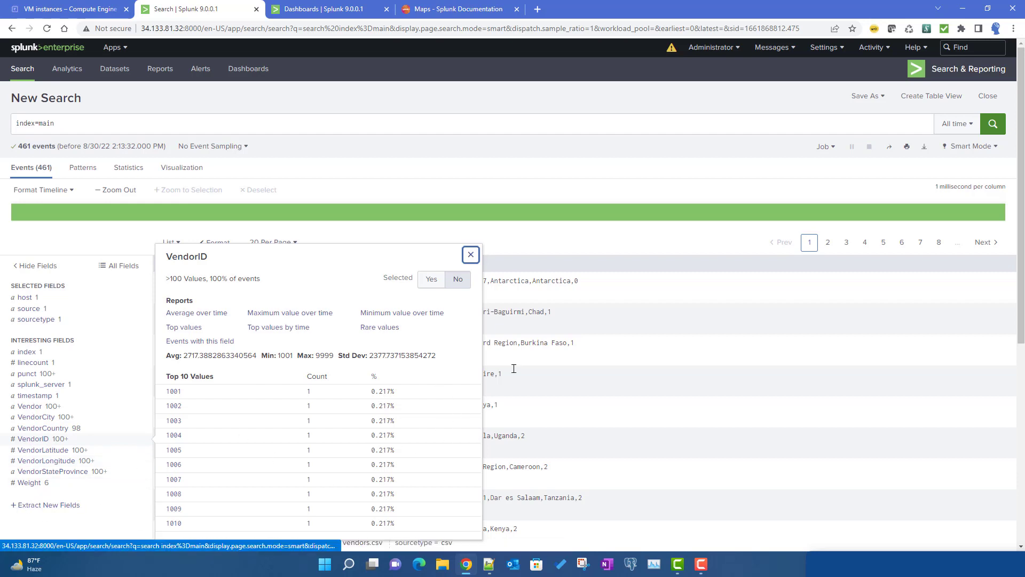
pyautogui.click(622, 251)
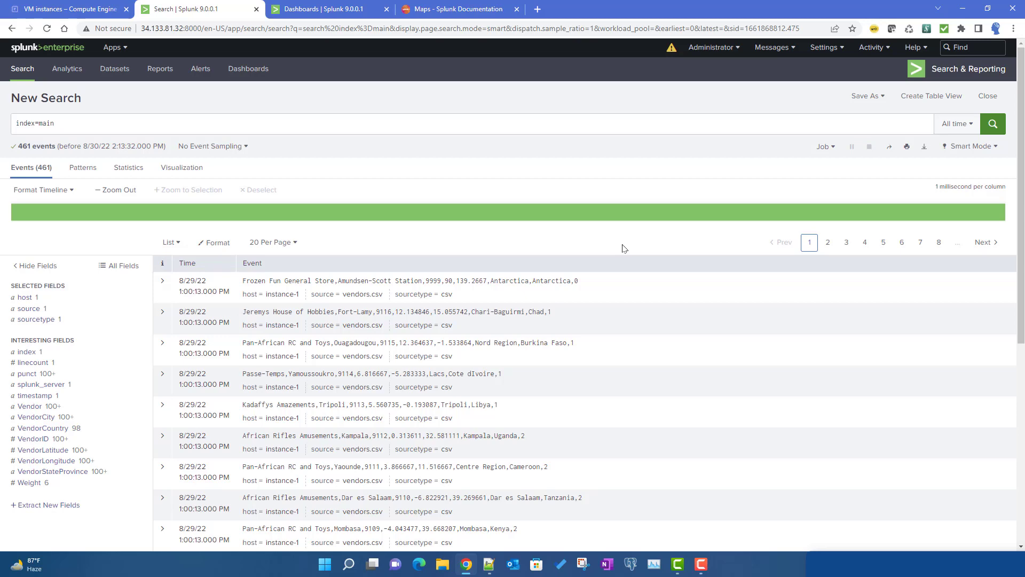
# - Create a Dashboard Studio dashboard titled "Maps Demo" with Shared in App permissions and the Absolute layout
pyautogui.hotkey('ctrl', 'Tab')
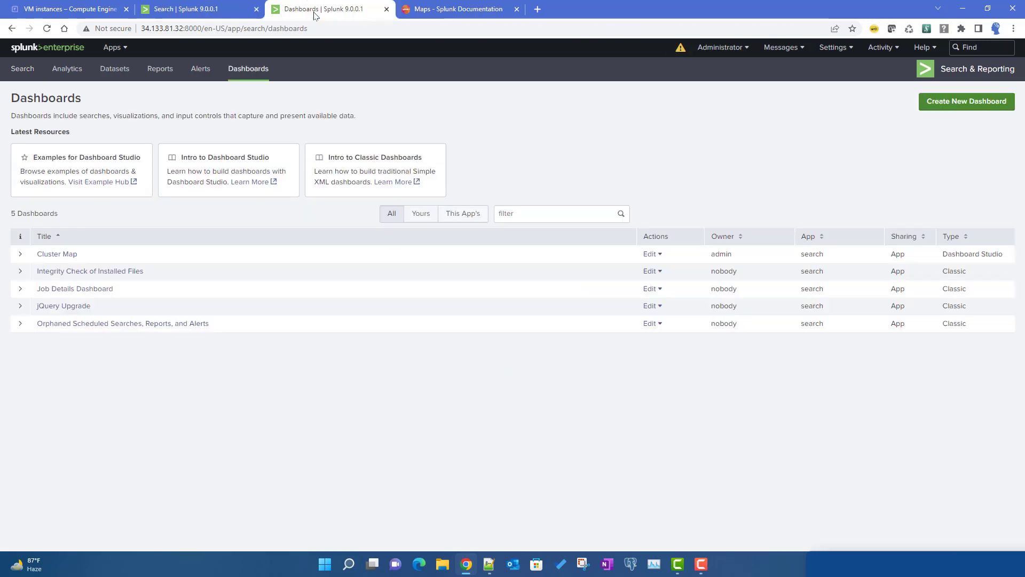
pyautogui.click(967, 102)
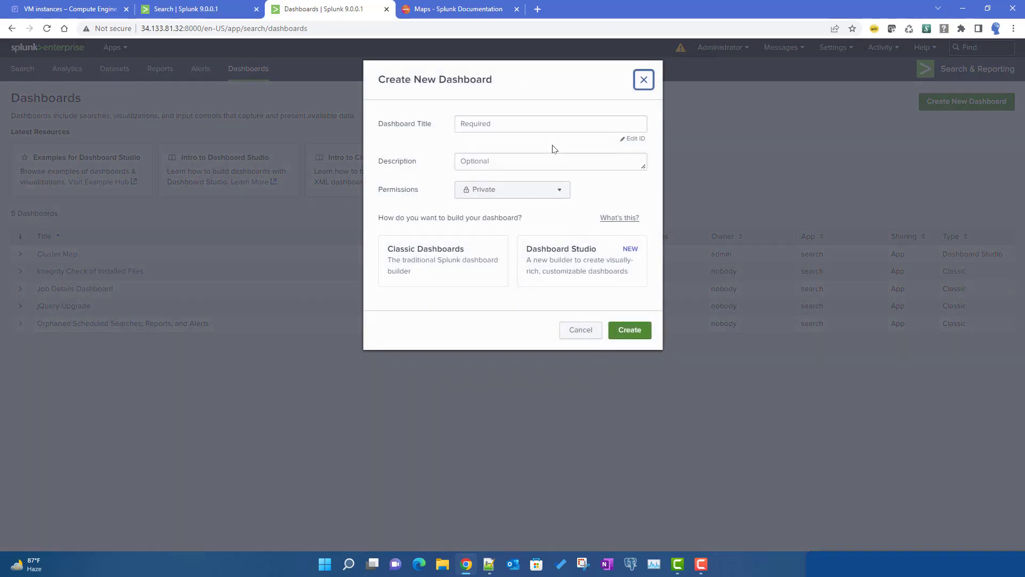
pyautogui.click(510, 123)
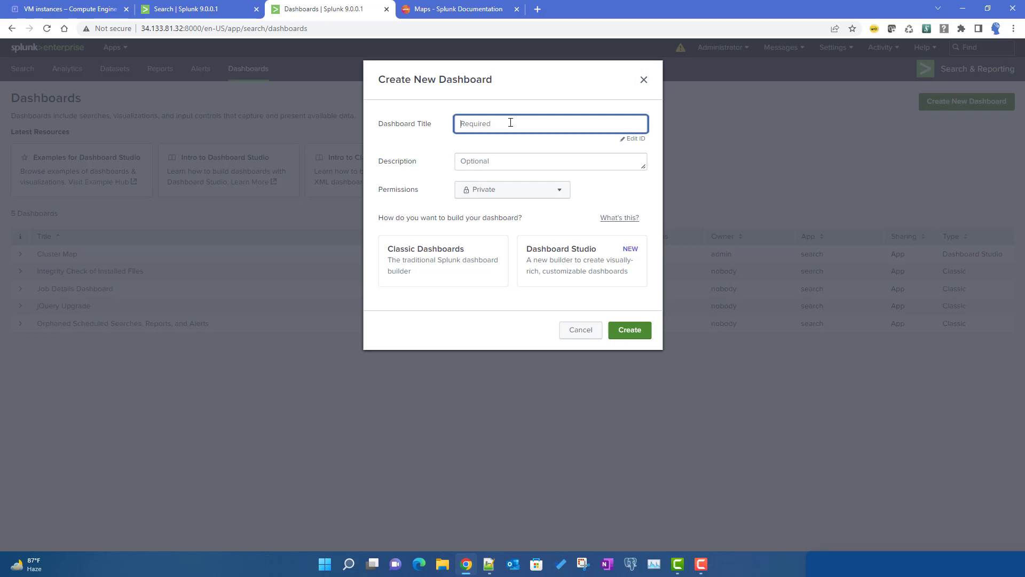
pyautogui.write('Maps Demo')
pyautogui.click(534, 191)
pyautogui.click(502, 242)
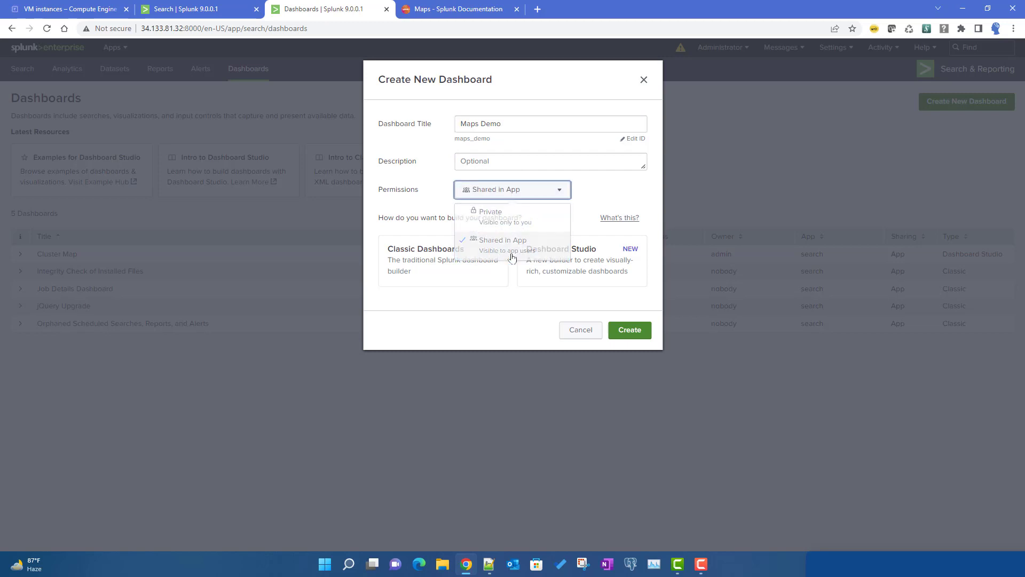
pyautogui.click(585, 268)
pyautogui.click(412, 347)
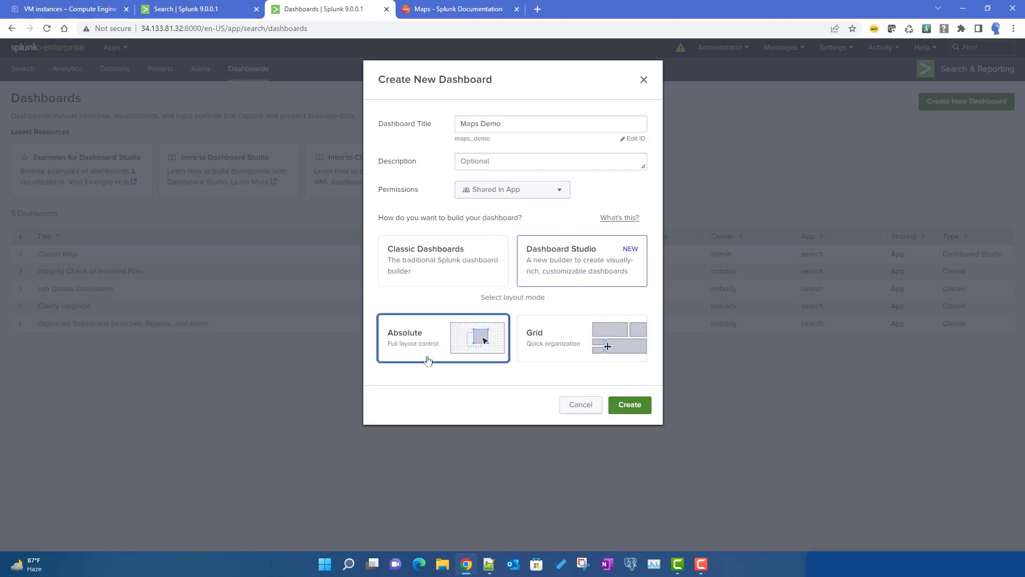
pyautogui.click(629, 405)
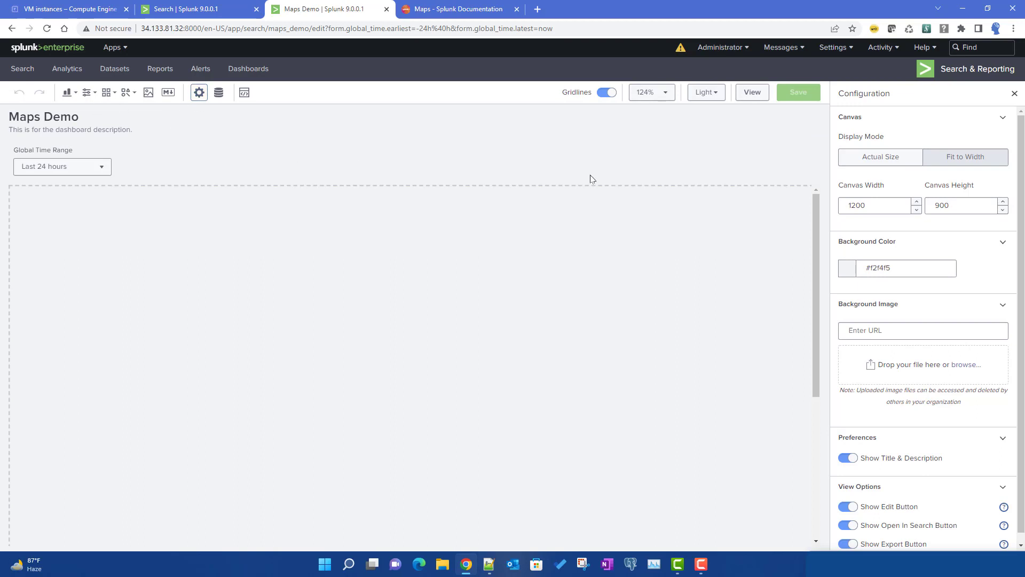
# - Add a Map visualization to the Maps Demo dashboard, leaving its new data source open for an SPL search
pyautogui.click(67, 94)
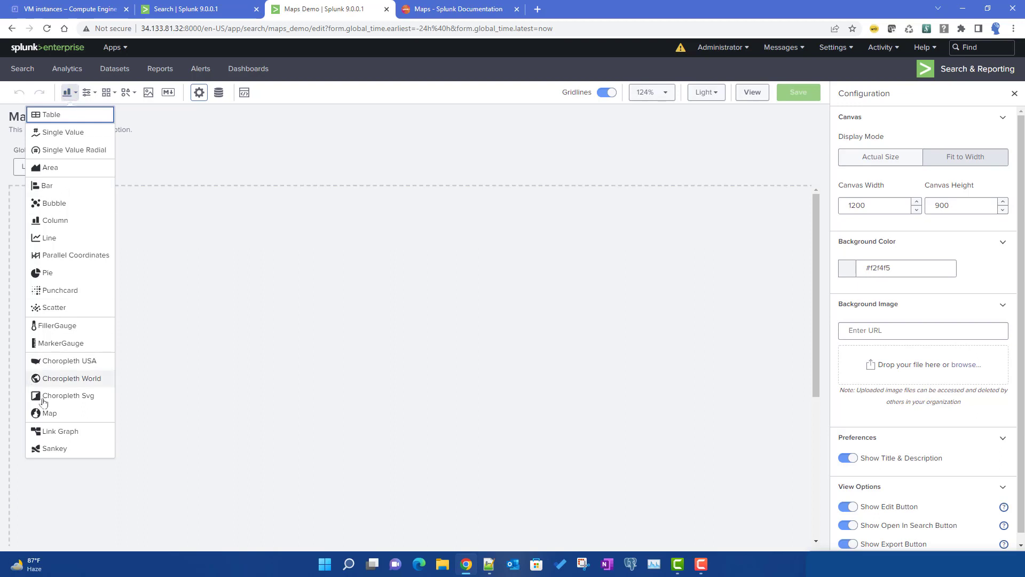
pyautogui.click(45, 419)
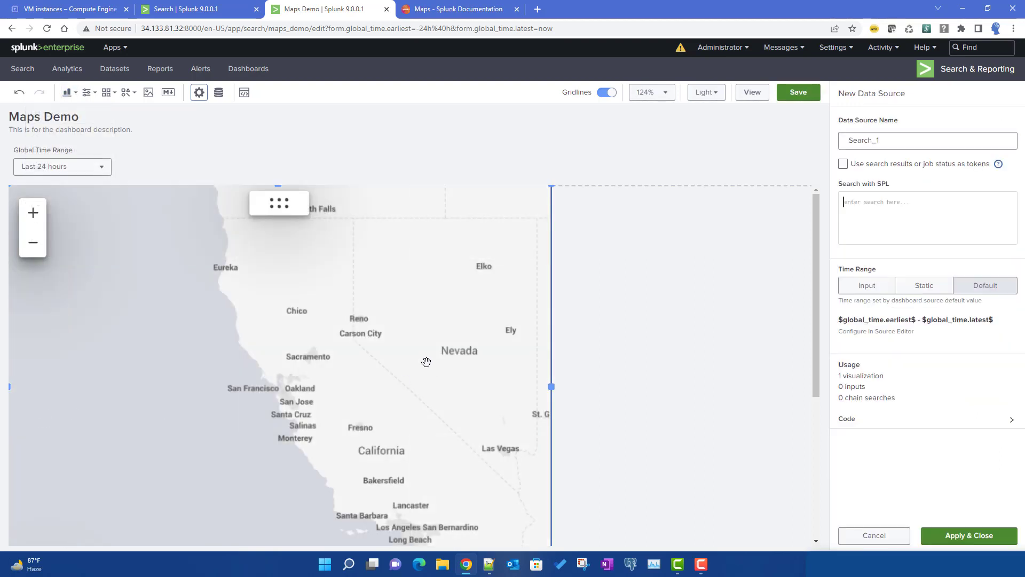
pyautogui.click(881, 237)
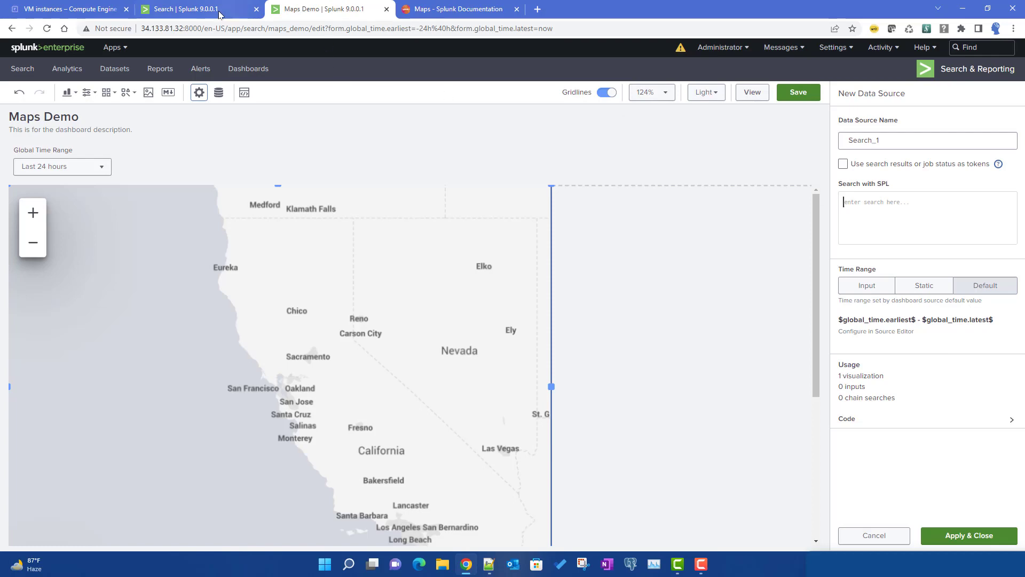
# - Return to the index=main search and append a piped geostats command on a new line of the query
pyautogui.click(206, 9)
pyautogui.click(110, 127)
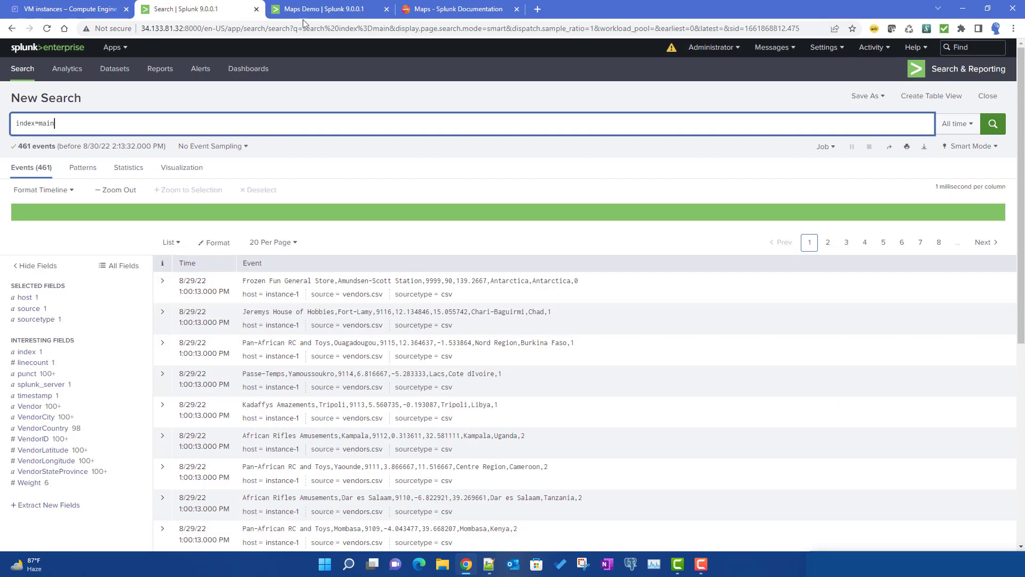
pyautogui.click(320, 9)
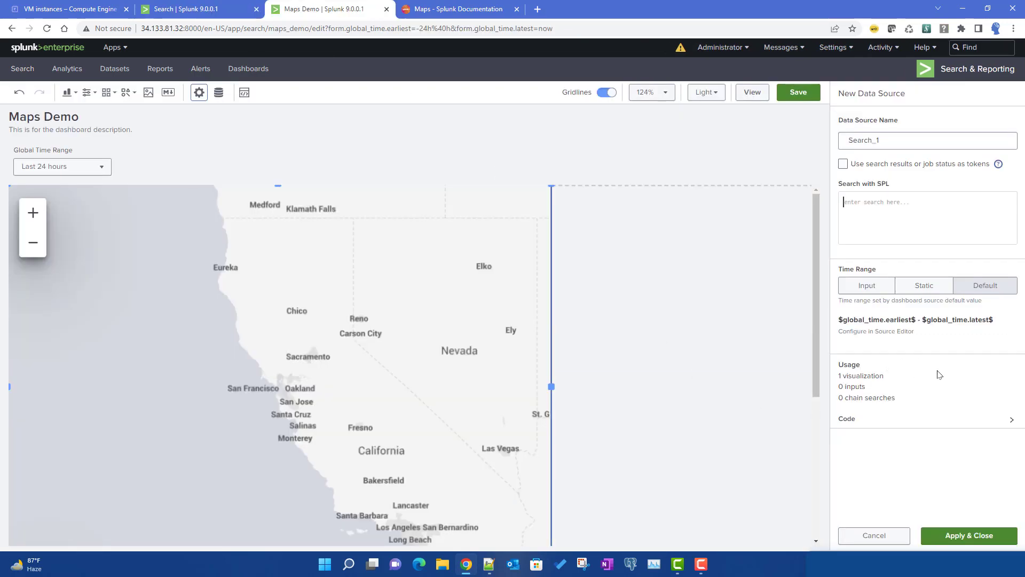
pyautogui.click(251, 10)
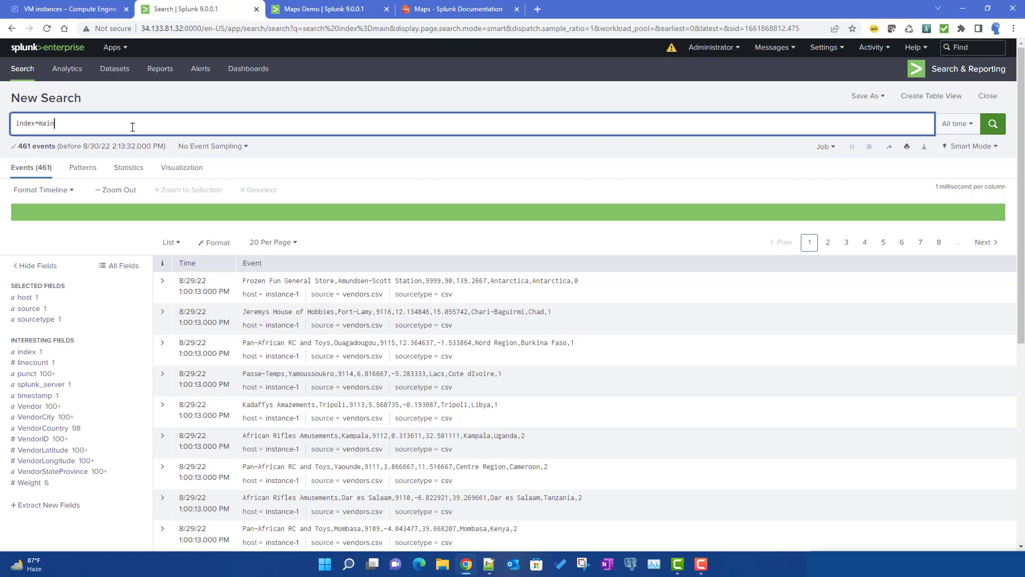
pyautogui.hotkey('shift', 'Return')
pyautogui.write('| ')
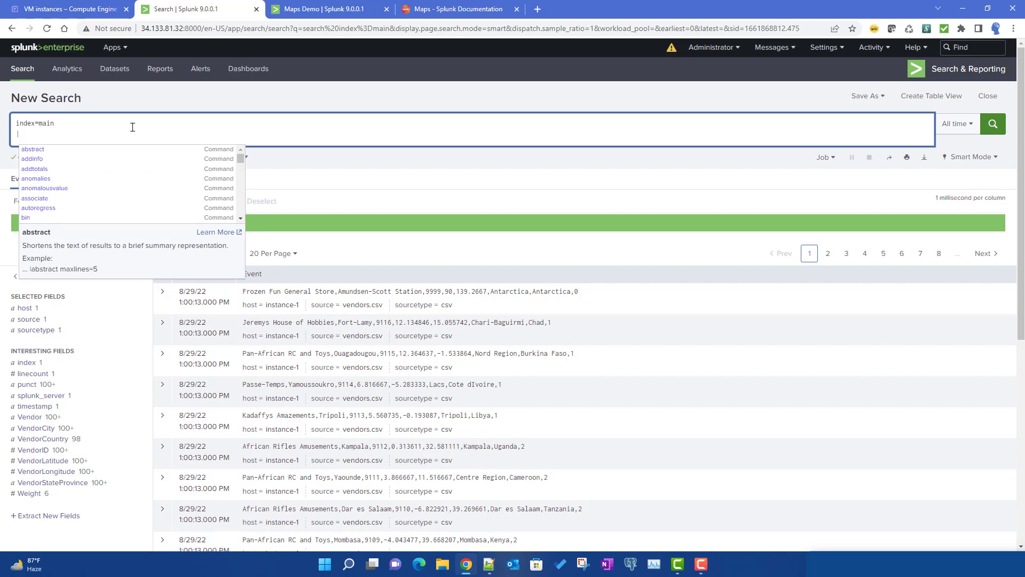
pyautogui.write('s')
pyautogui.write('eo')
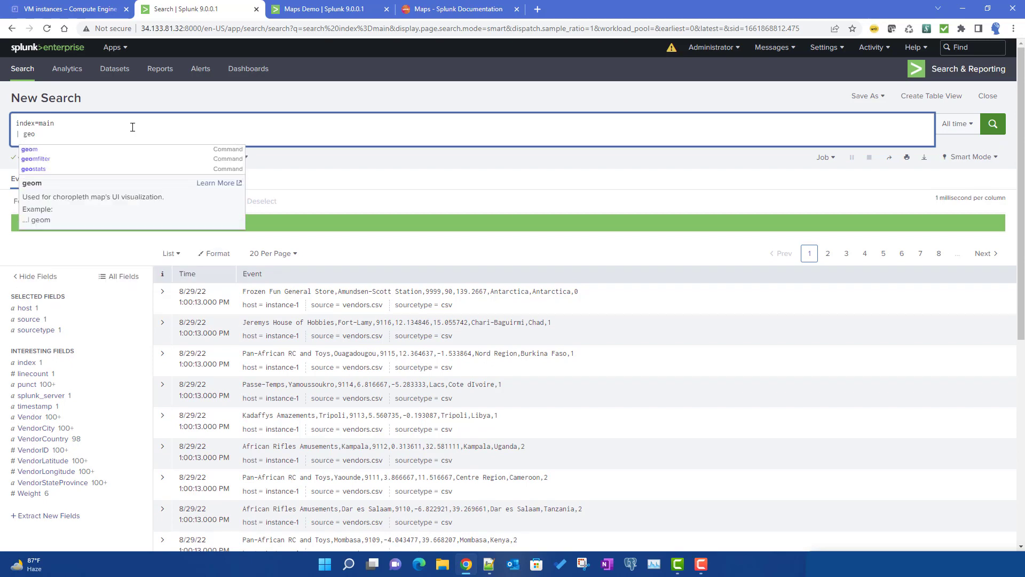
pyautogui.press('Down')
pyautogui.press('Down')
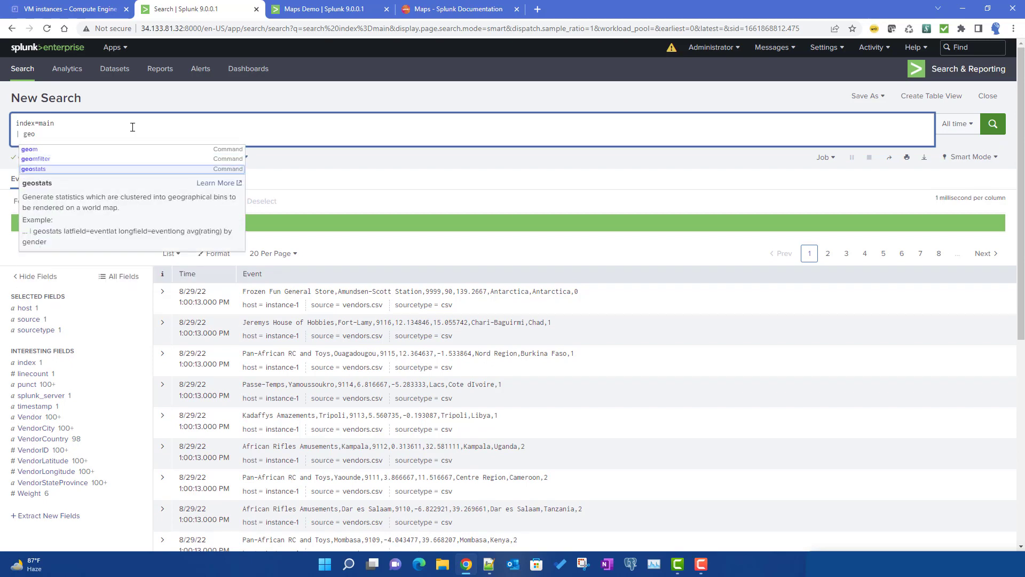
pyautogui.press('Return')
# - Add the argument longfield=VendorLongitude to the geostats command, copying the name from the field's details
pyautogui.write('l')
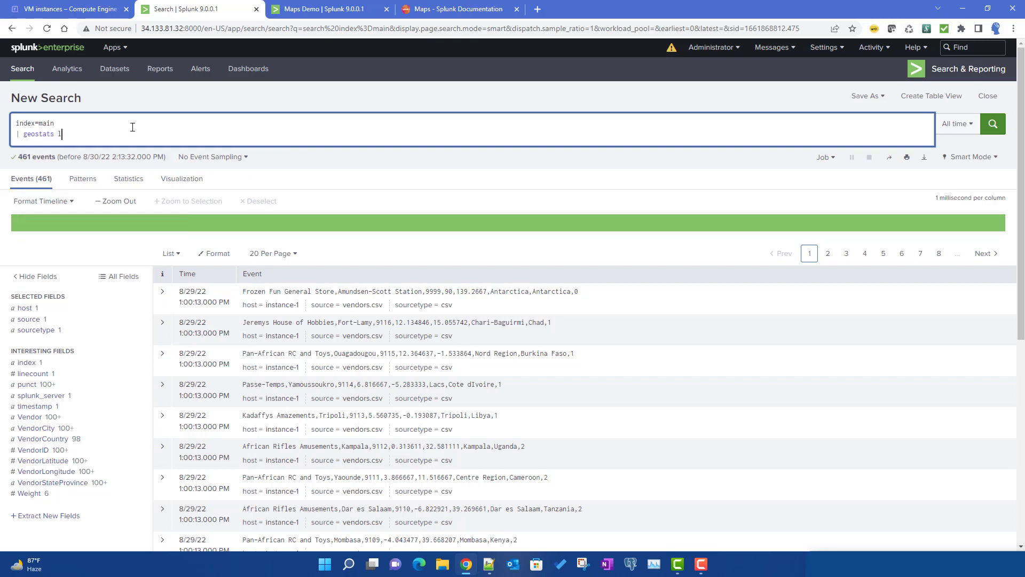
pyautogui.press('Down')
pyautogui.press('Down')
pyautogui.press('Down')
pyautogui.press('Down')
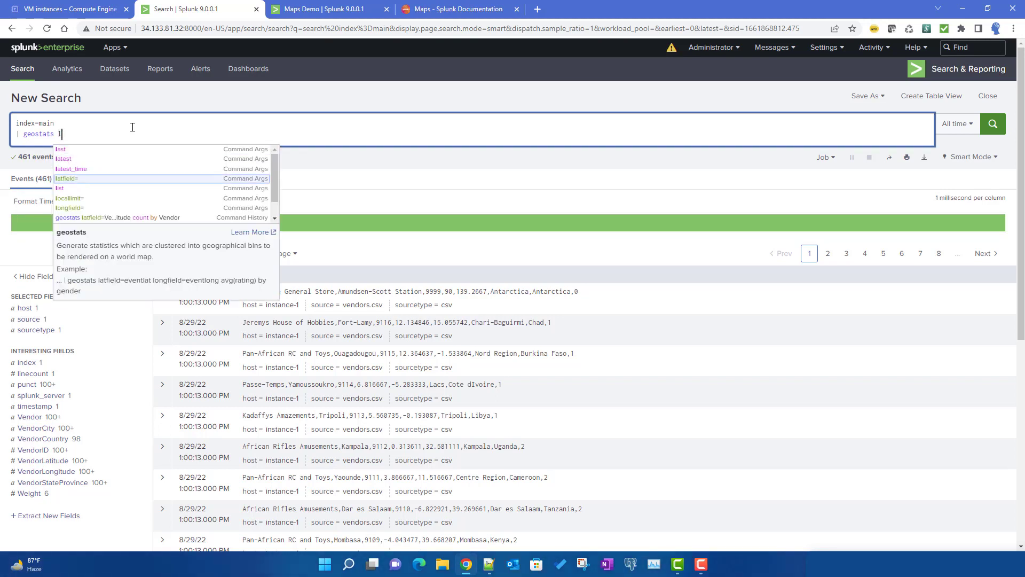
pyautogui.press('Down')
pyautogui.press('Down')
pyautogui.press('Return')
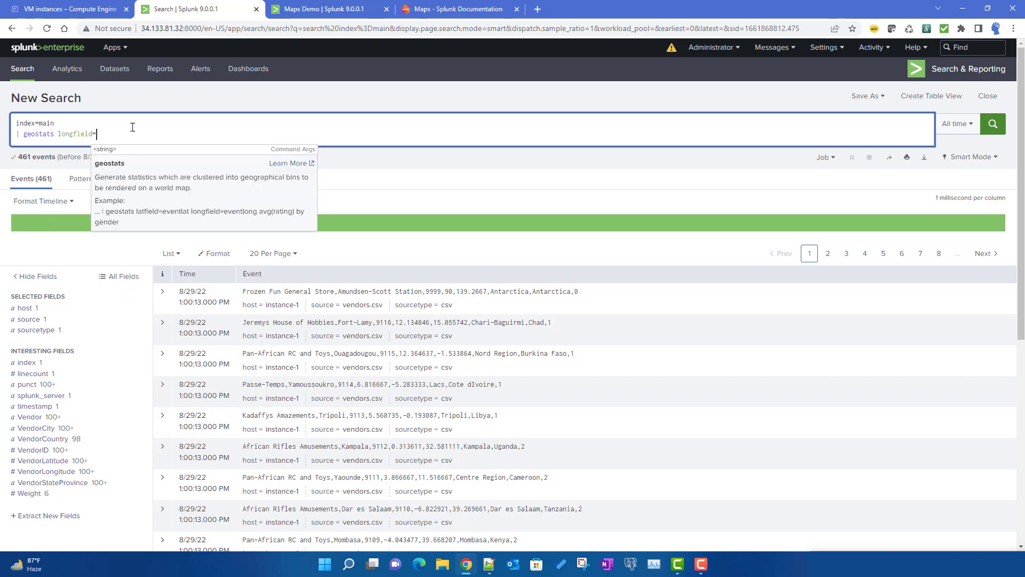
pyautogui.click(42, 474)
pyautogui.doubleClick(206, 244)
pyautogui.hotkey('ctrl', 'c')
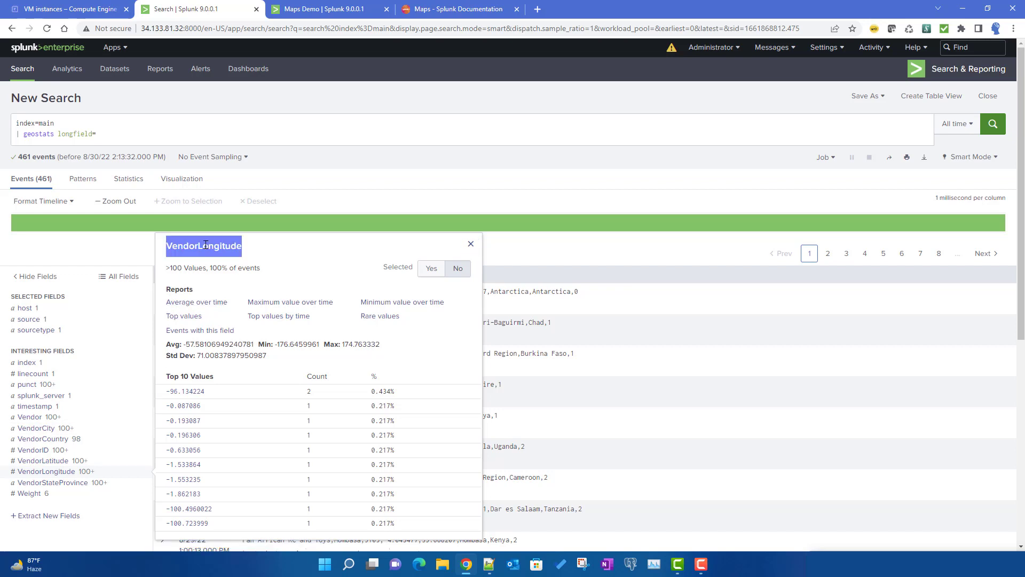
pyautogui.click(133, 136)
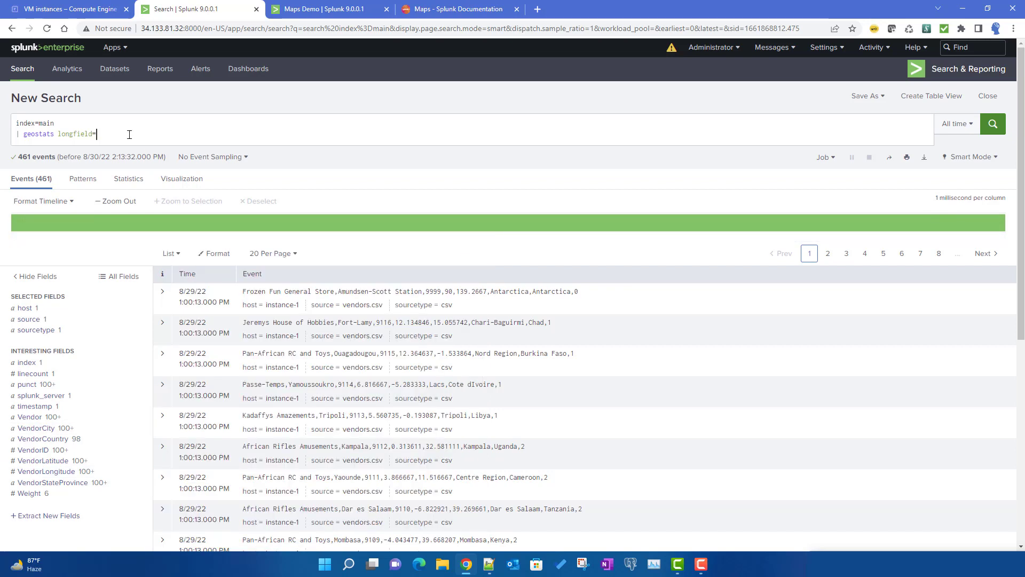
pyautogui.hotkey('ctrl', 'v')
# - Add the argument latfield=VendorLatitude to the geostats command, copying the name from the field's details
pyautogui.write('la')
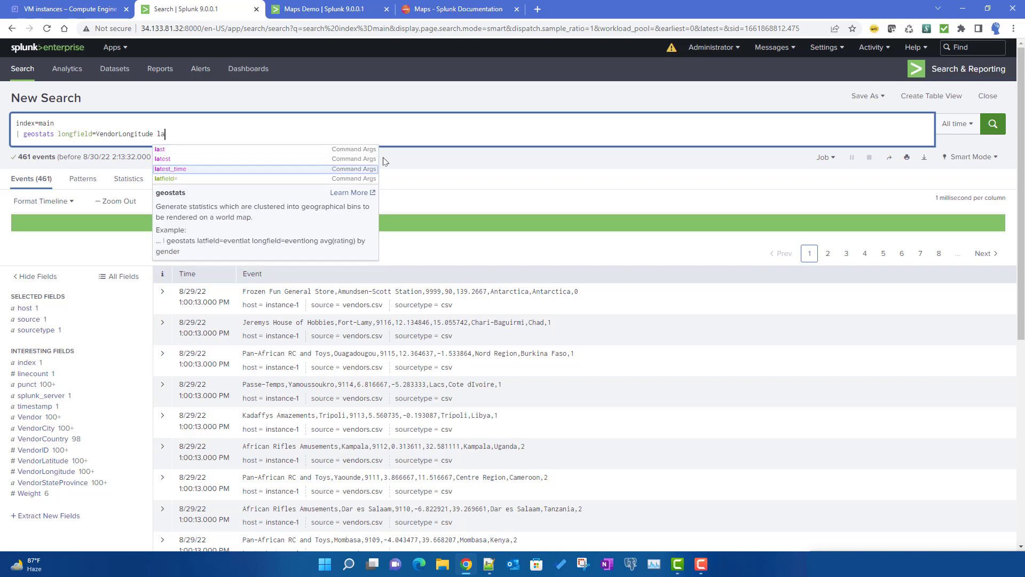
pyautogui.press('Down')
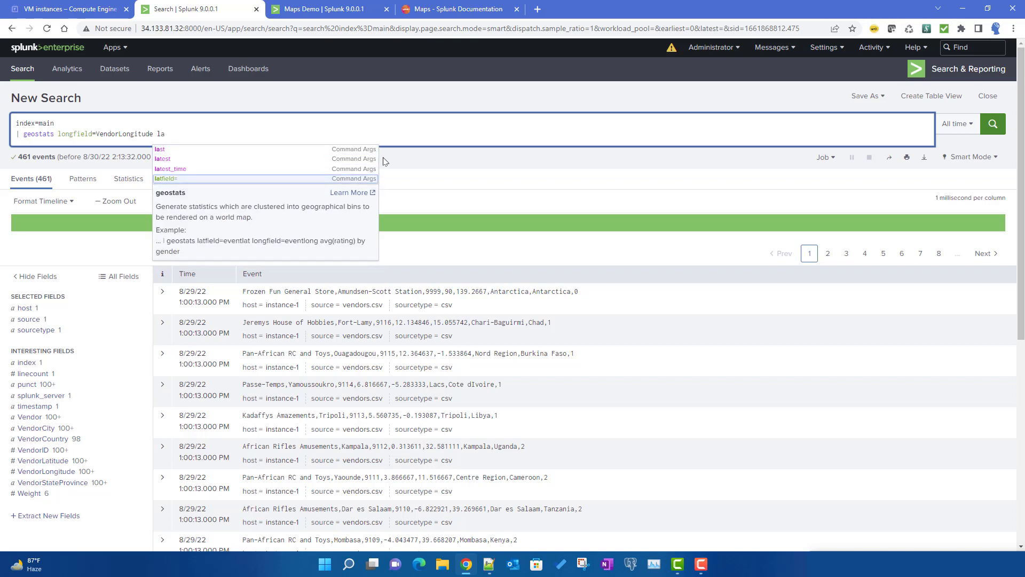
pyautogui.press('Return')
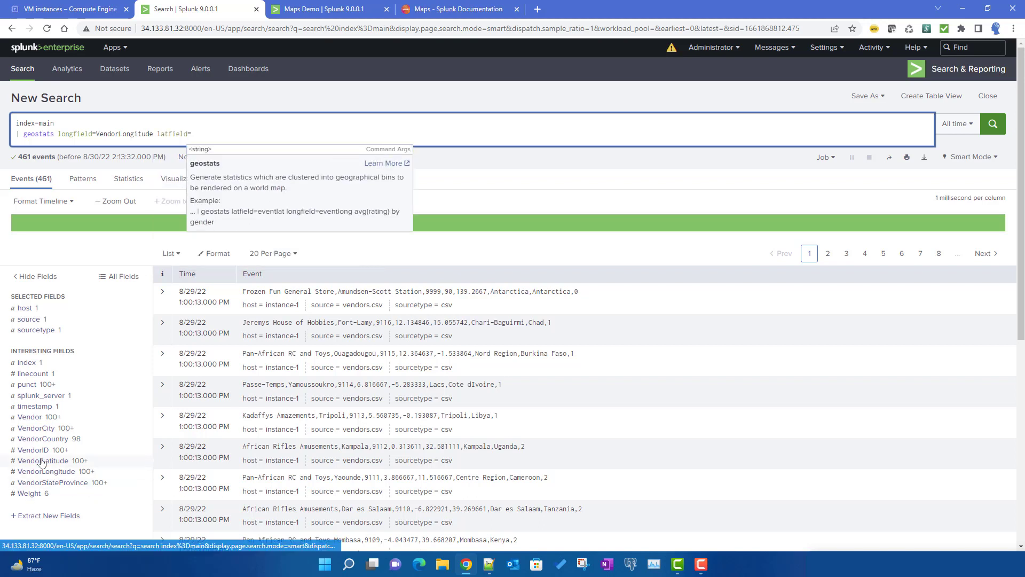
pyautogui.click(60, 462)
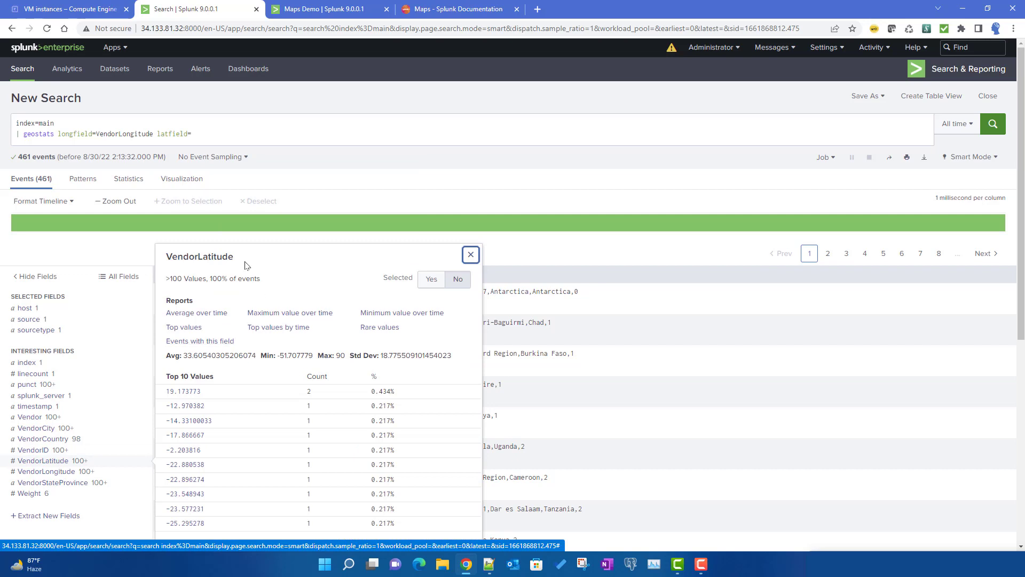
pyautogui.doubleClick(209, 256)
pyautogui.hotkey('ctrl', 'c')
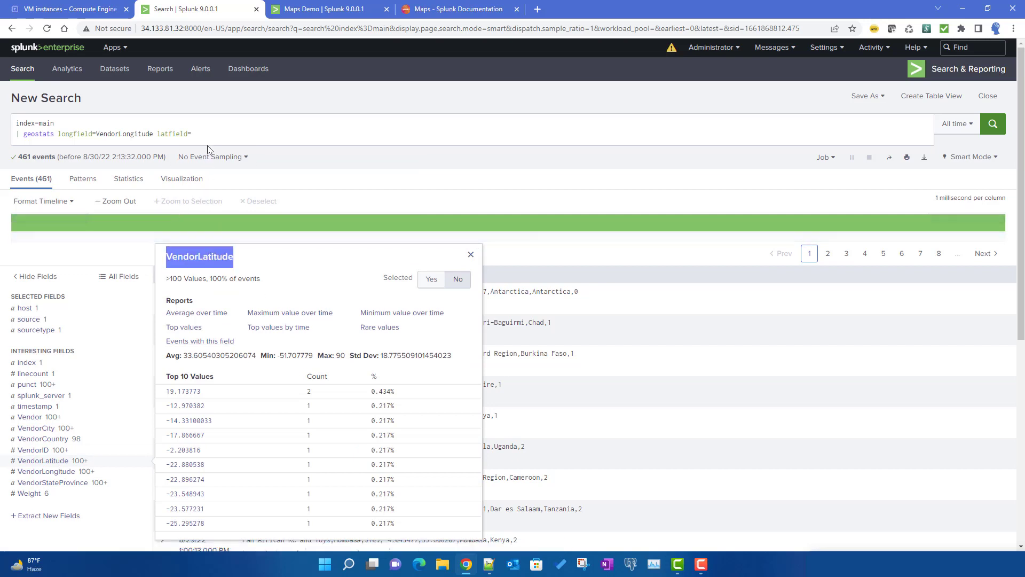
pyautogui.click(213, 133)
pyautogui.hotkey('ctrl', 'v')
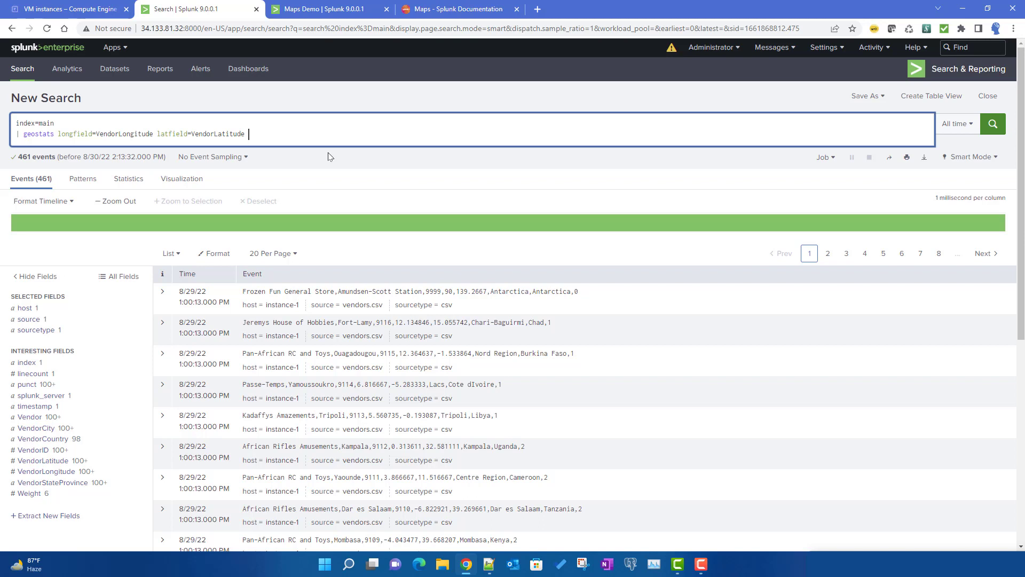
# - Complete the geostats command with "count by Vendor" and check the Vendor field's top values
pyautogui.doubleClick(28, 135)
pyautogui.click(313, 132)
pyautogui.write('count by V')
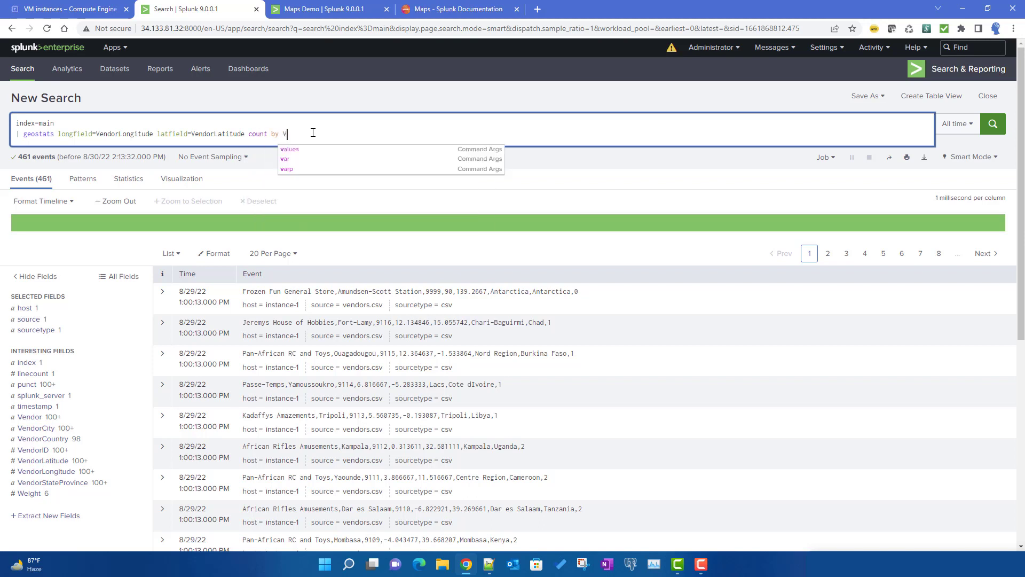
pyautogui.write('enf')
pyautogui.press('BackSpace')
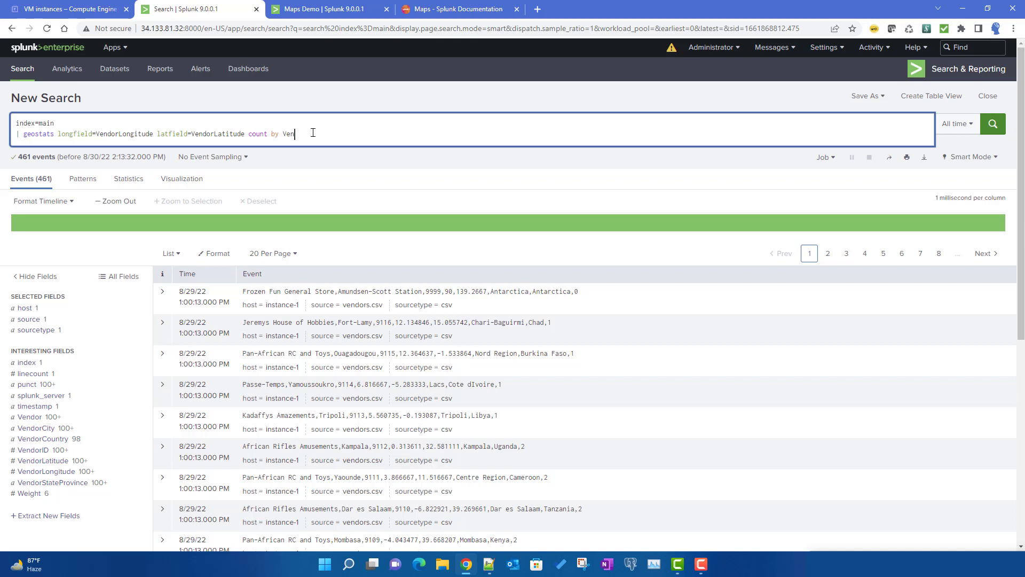
pyautogui.write('dor')
pyautogui.click(30, 418)
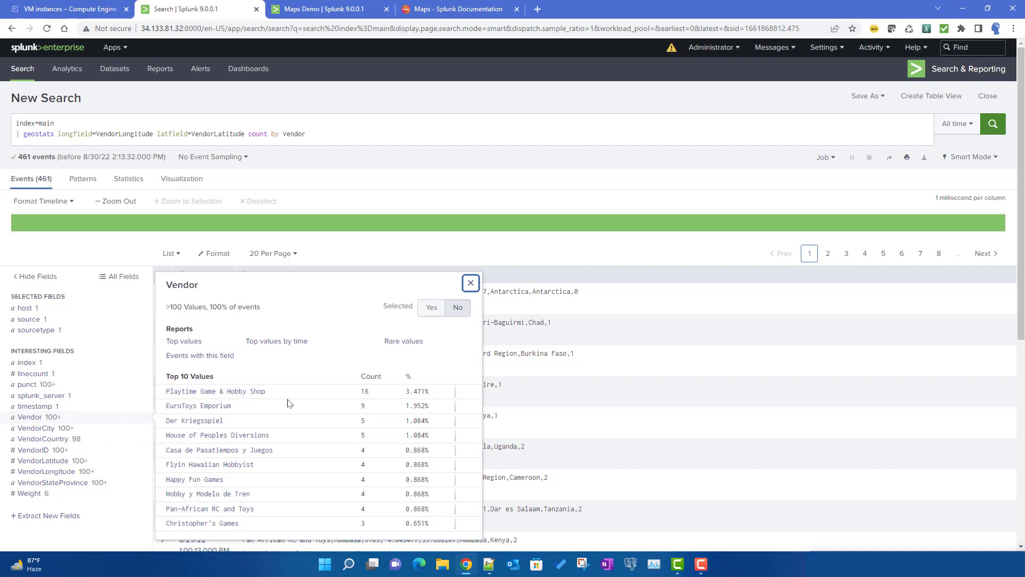
pyautogui.click(325, 136)
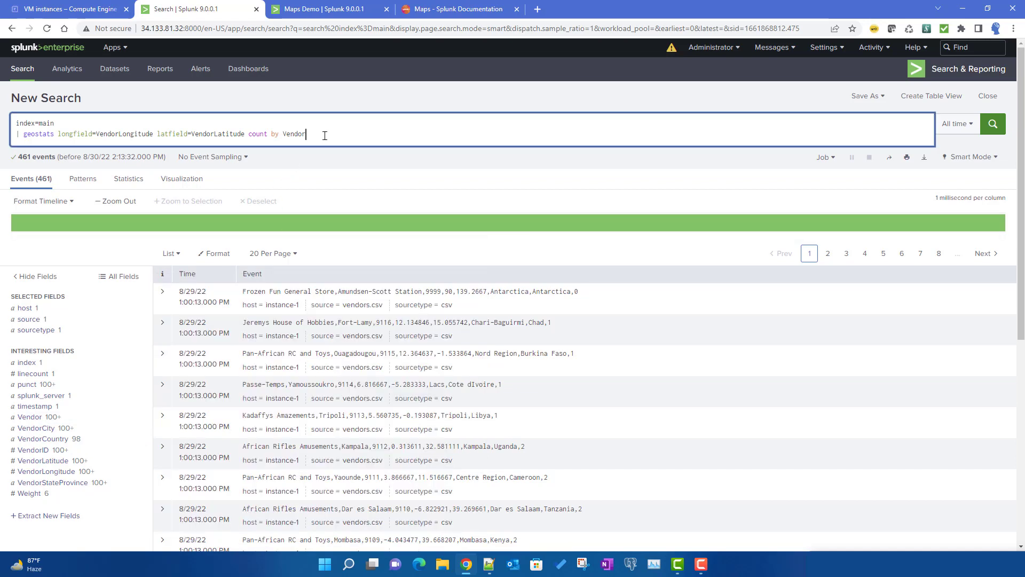
# - Run the geostats search over all time and view the result as a Cluster Map, checking the available visualization types
pyautogui.scroll(-1, 588, 348)
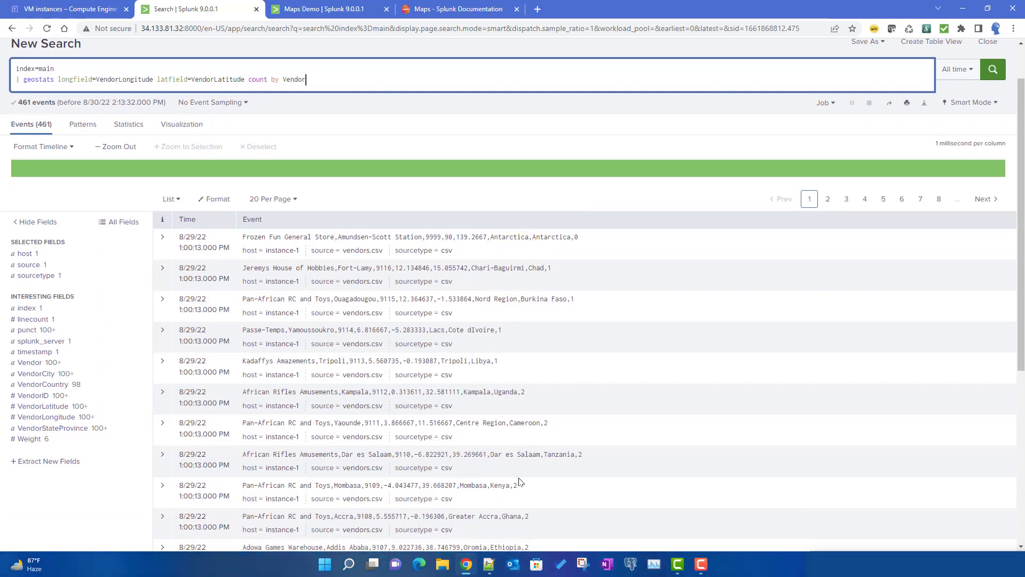
pyautogui.scroll(-4, 703, 419)
pyautogui.scroll(3, 705, 419)
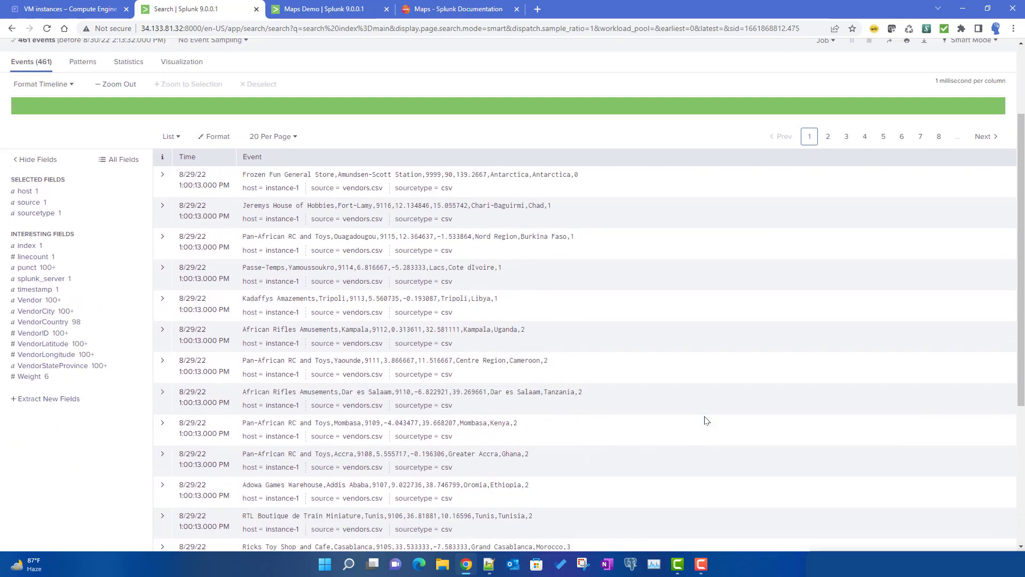
pyautogui.scroll(3, 705, 420)
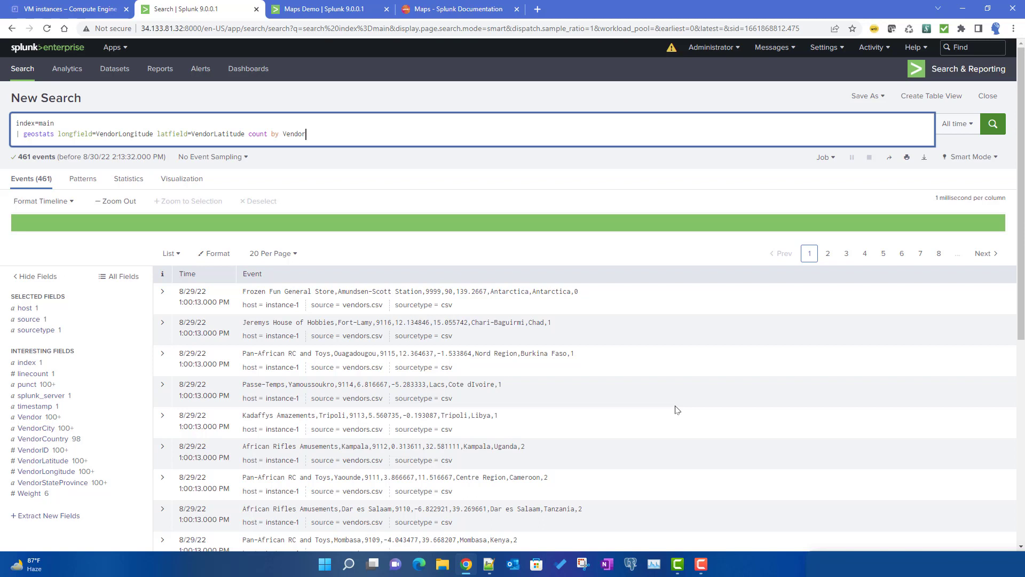
pyautogui.click(993, 124)
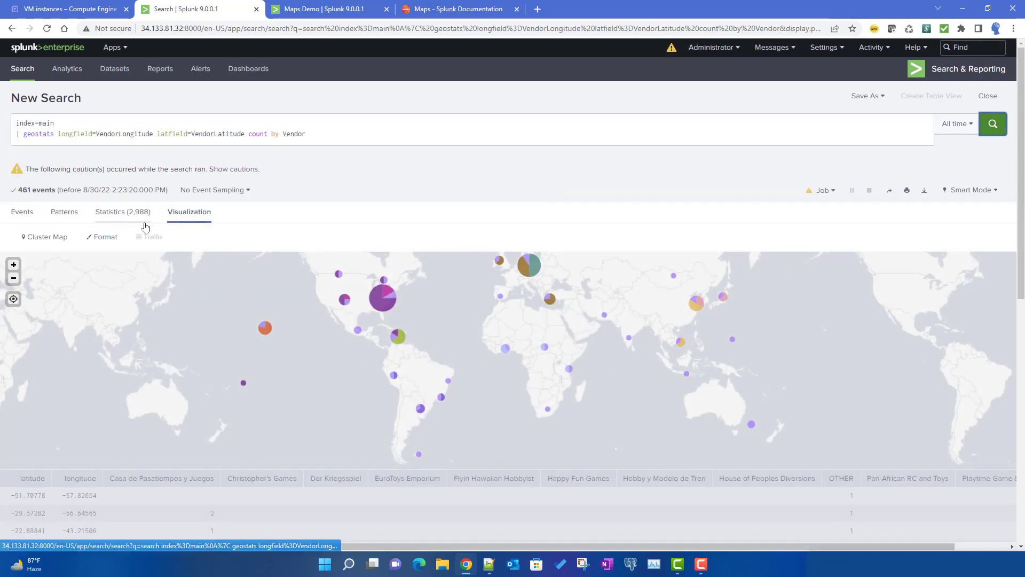
pyautogui.click(36, 237)
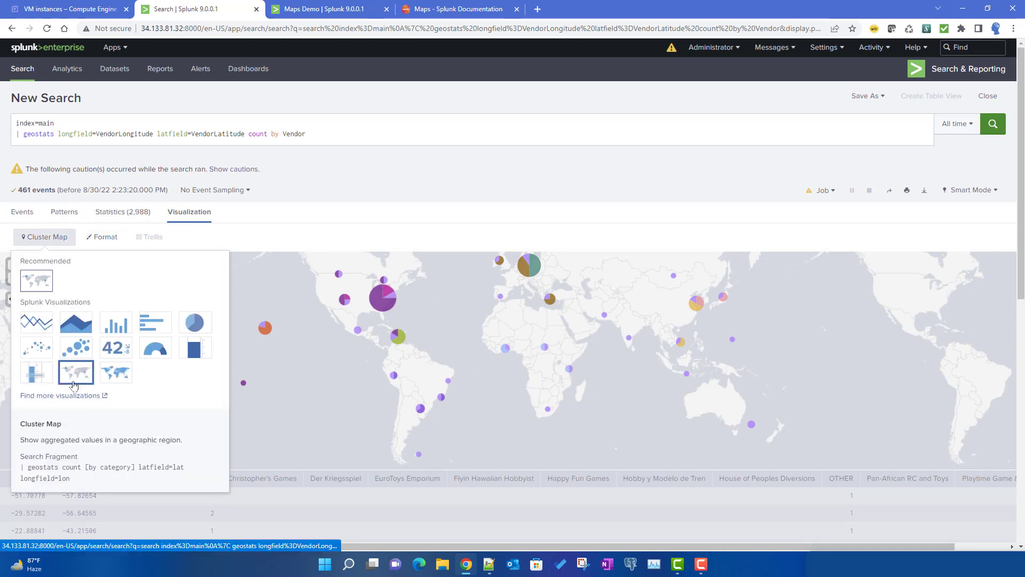
pyautogui.click(412, 225)
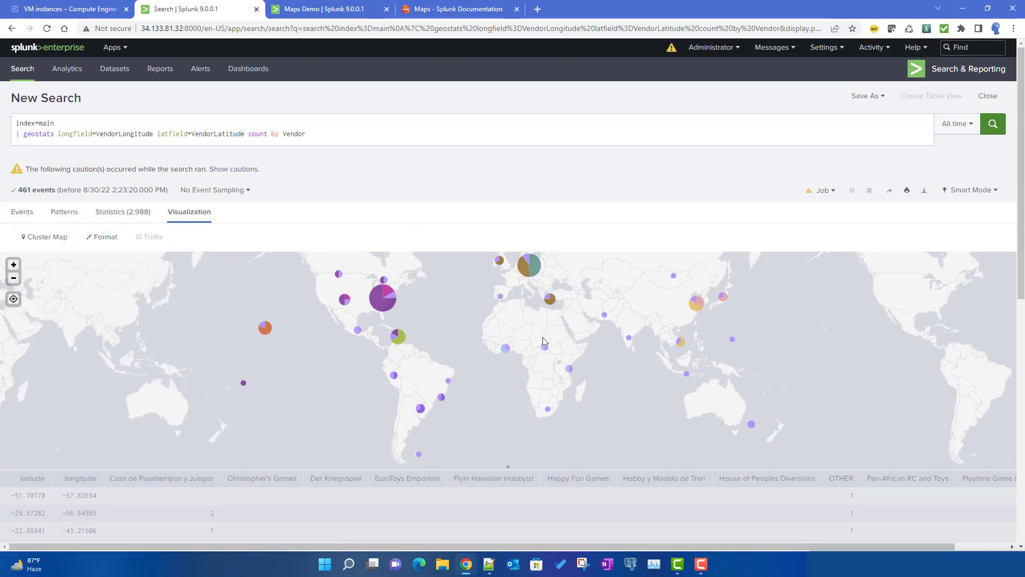
pyautogui.moveTo(531, 267)
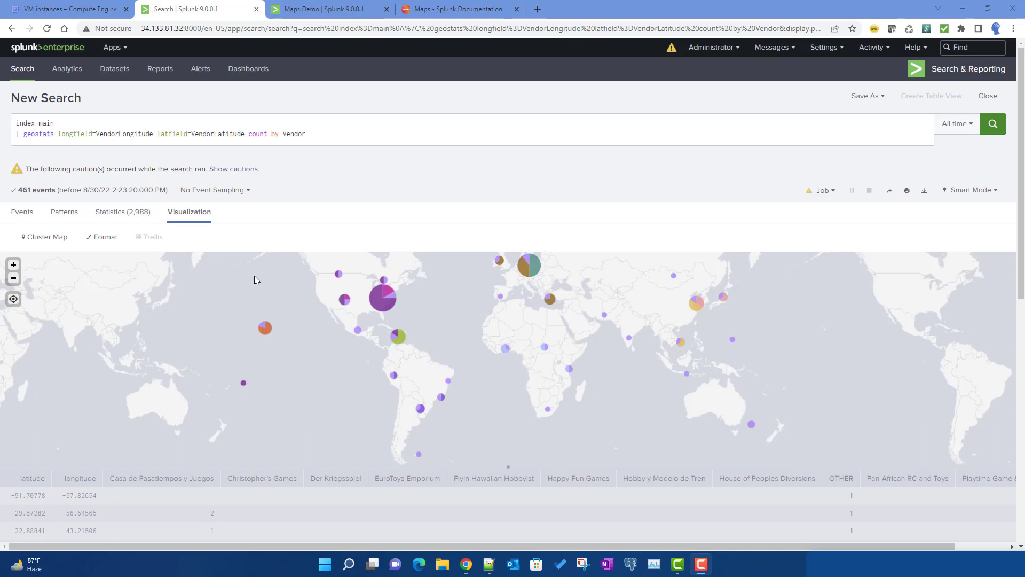
# - Examine the search's statistics table, comparing its latitude and longitude columns with the geostats longfield and latfield arguments
pyautogui.click(111, 221)
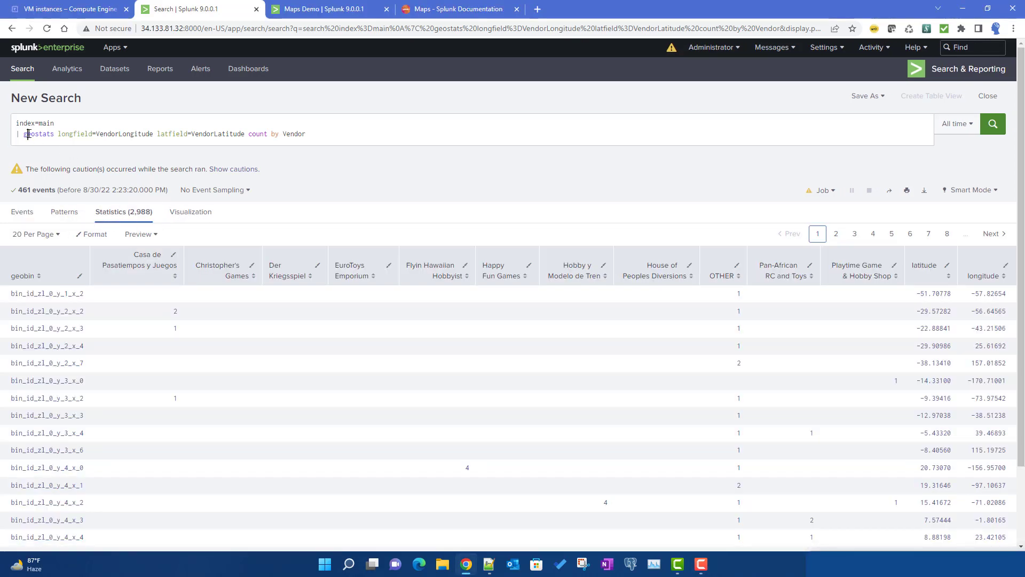
pyautogui.click(25, 133)
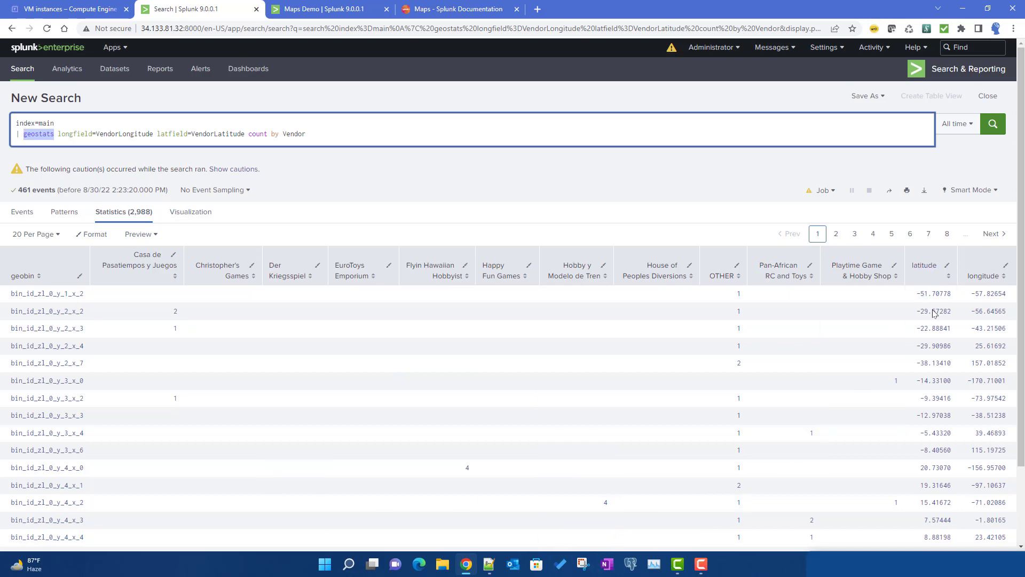
pyautogui.doubleClick(131, 134)
pyautogui.doubleClick(211, 136)
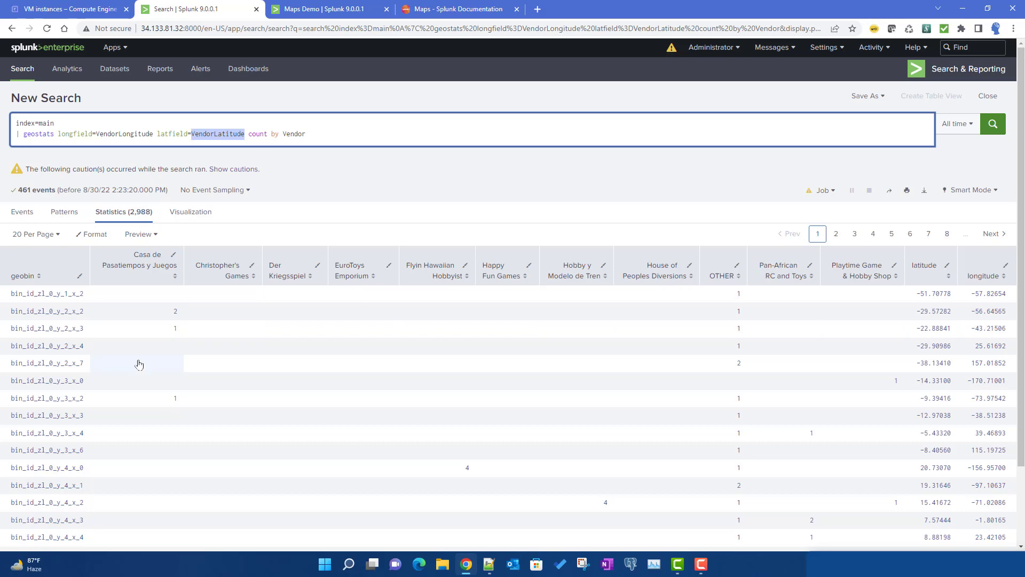
# - Copy the complete index=main geostats query and use it as the SPL of the Maps Demo data source Search_1
pyautogui.click(190, 212)
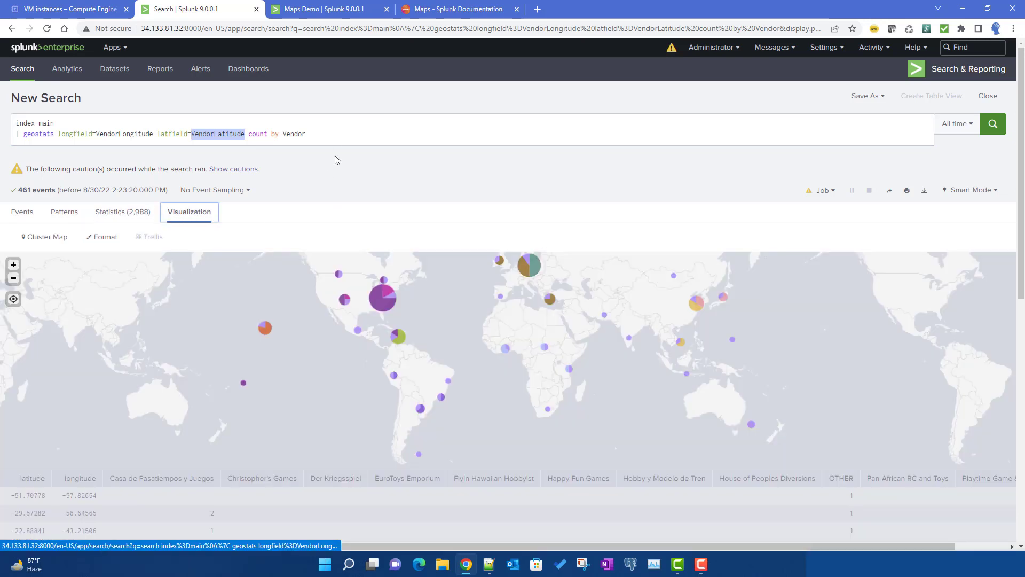
pyautogui.moveTo(328, 133); pyautogui.dragTo(2, 118)
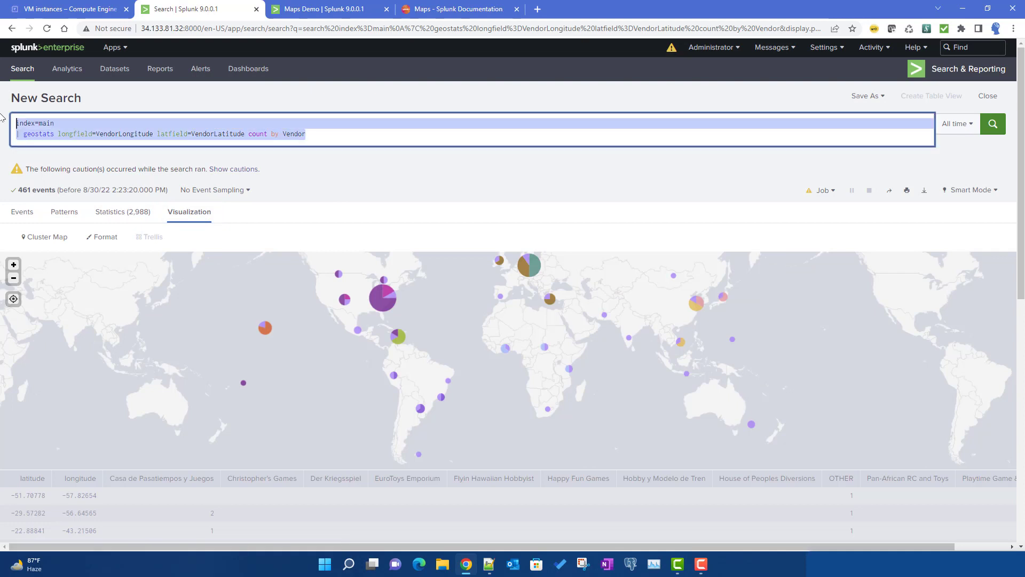
pyautogui.click(331, 9)
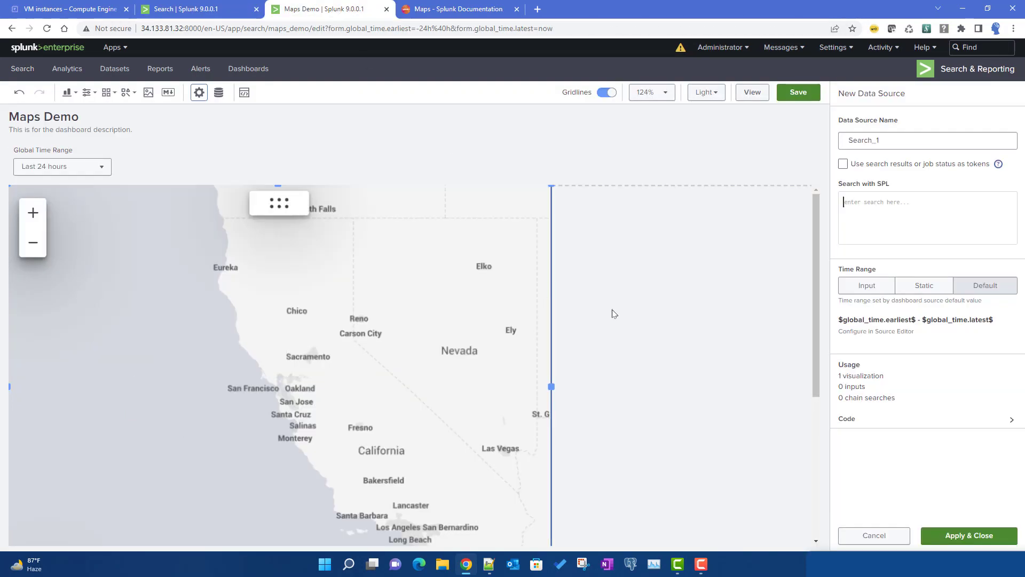
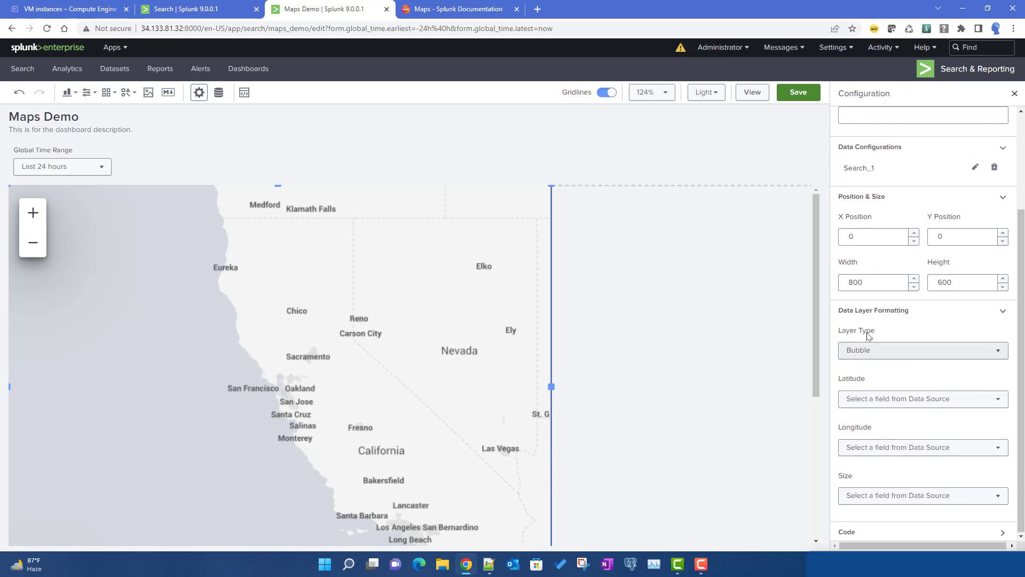
# - Check the map's Layer Type options and the data source fields offered for Latitude
pyautogui.click(905, 350)
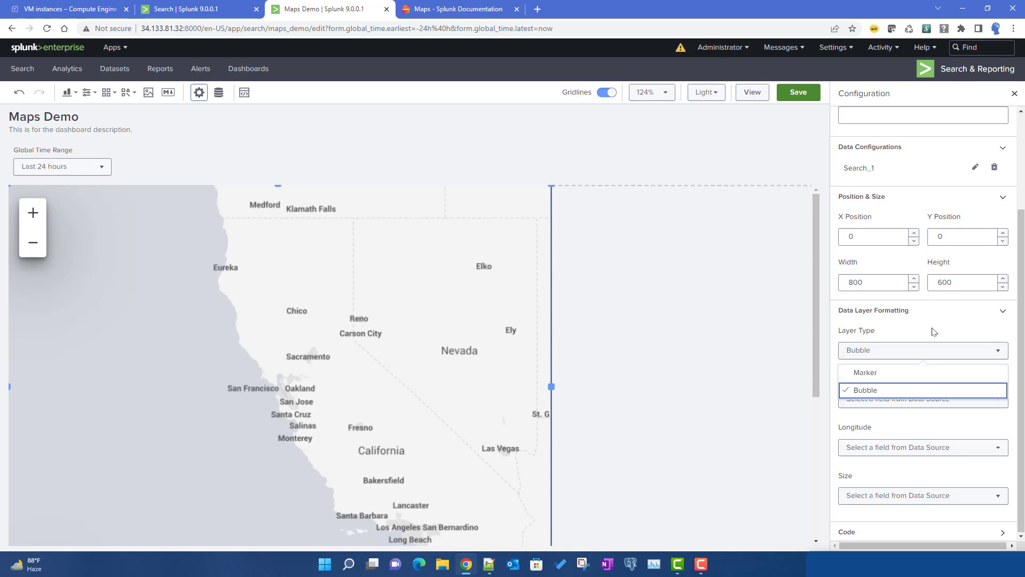
pyautogui.click(923, 348)
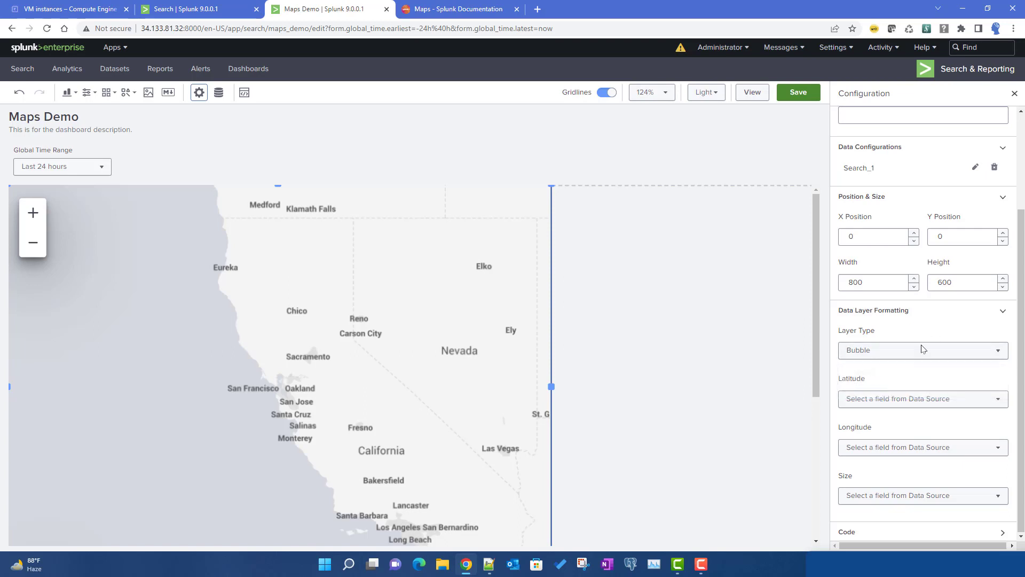
pyautogui.click(900, 406)
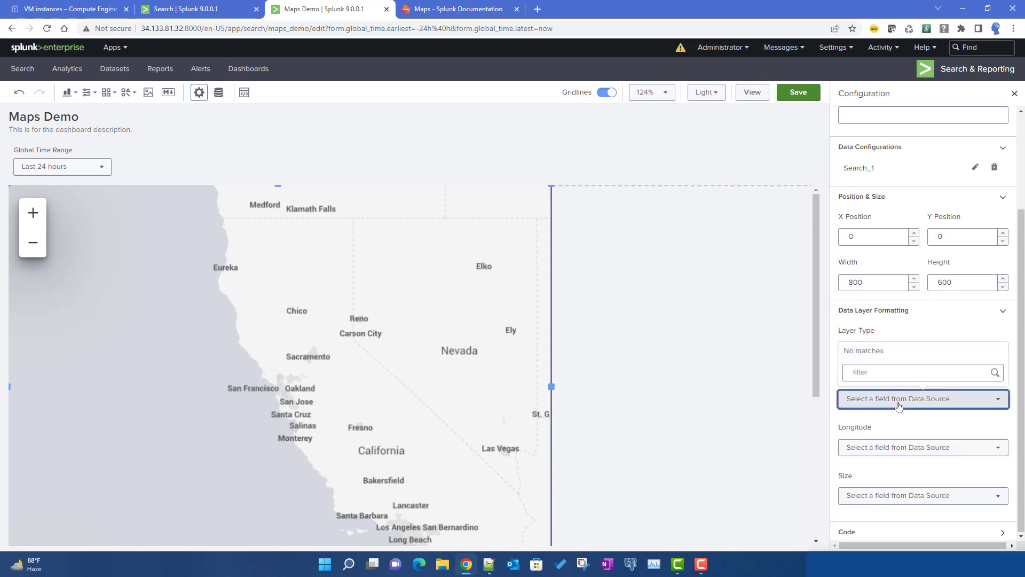
pyautogui.click(899, 406)
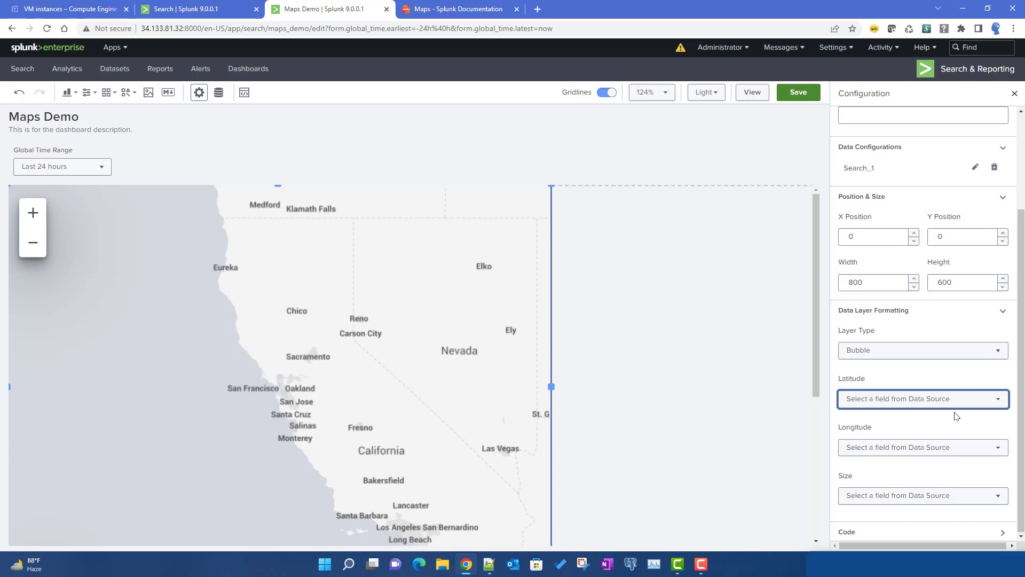
pyautogui.click(902, 403)
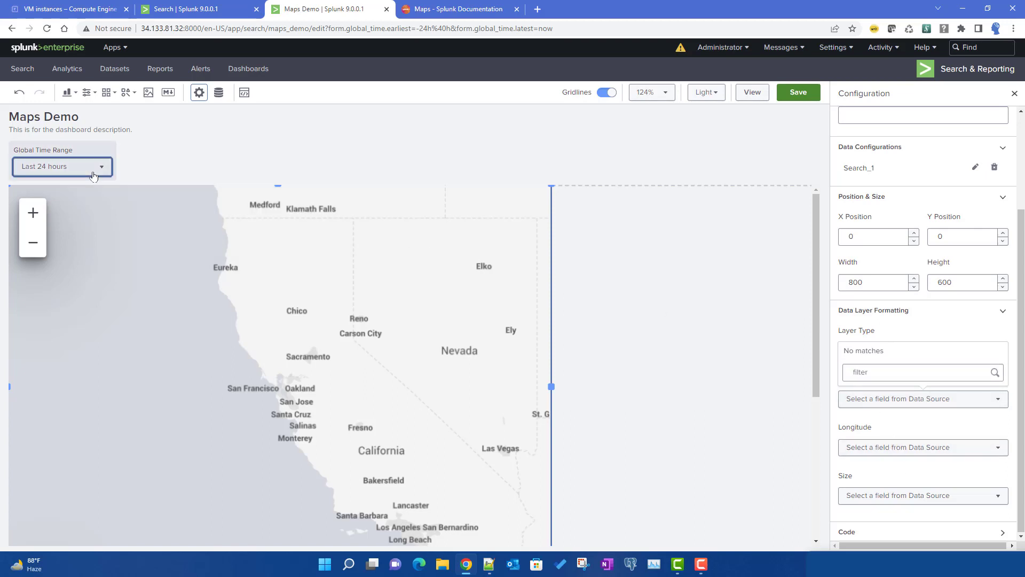
# - Set the dashboard's Global Time Range to All time and reselect the map
pyautogui.click(59, 166)
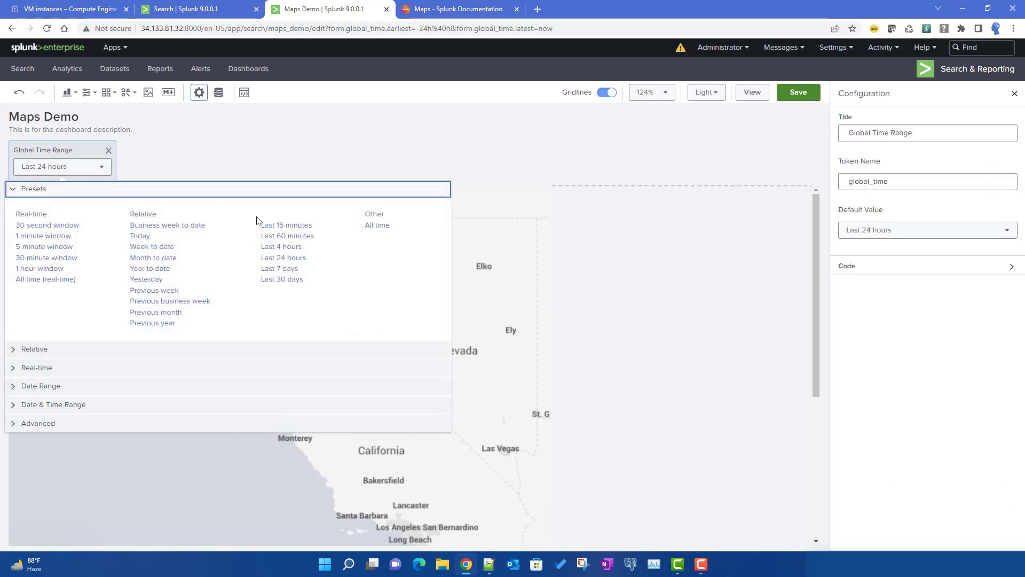
pyautogui.click(381, 226)
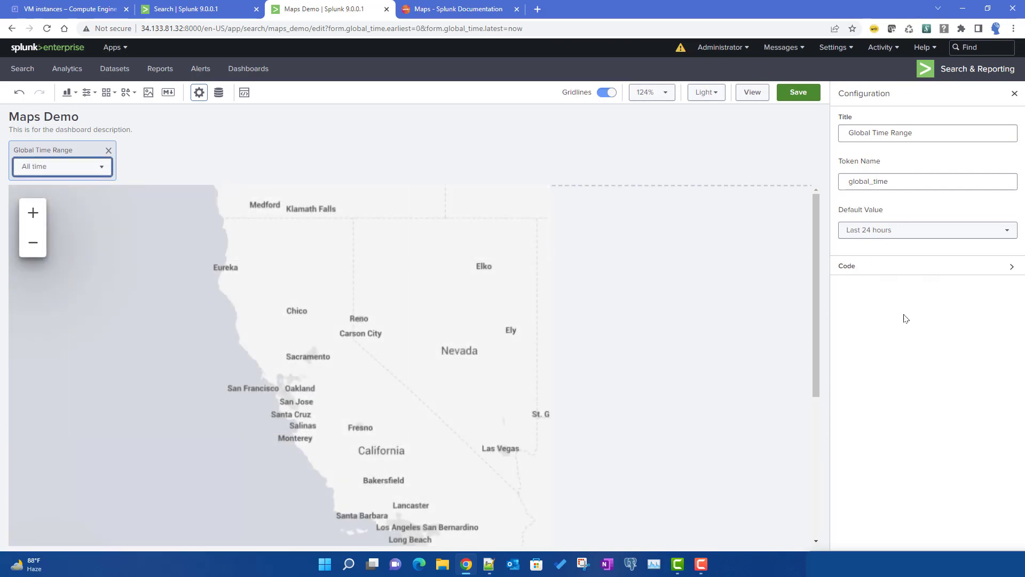
pyautogui.click(450, 332)
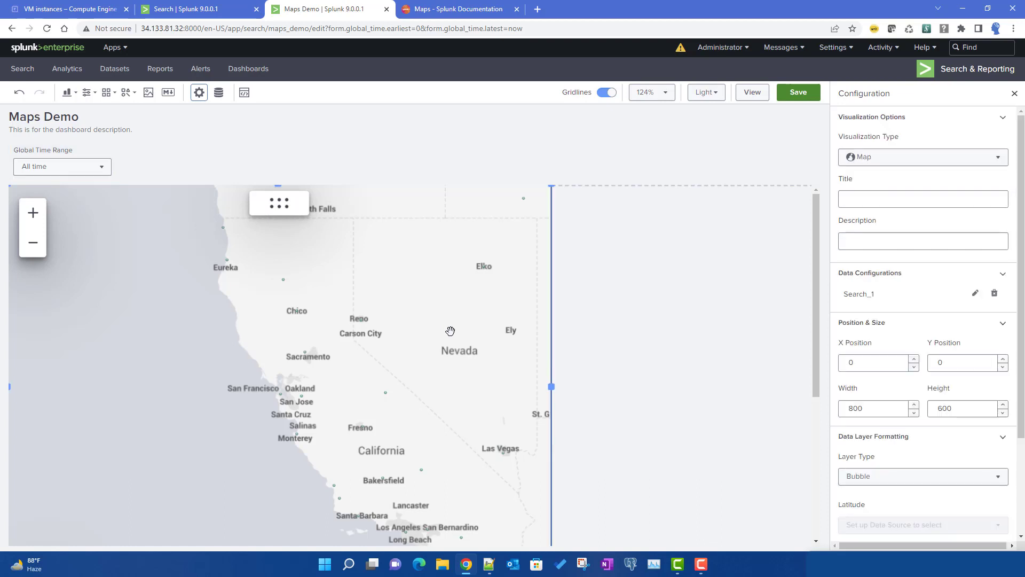
# - Review the fields assigned to Latitude, Longitude and Size in the map's data layer formatting, including the Size choices
pyautogui.scroll(-3, 929, 435)
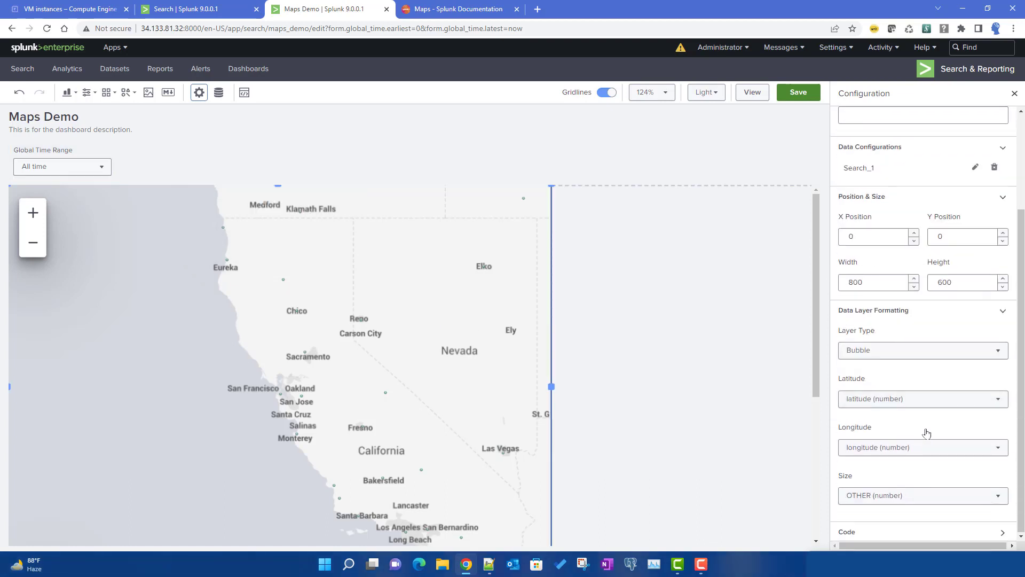
pyautogui.click(891, 399)
pyautogui.click(889, 401)
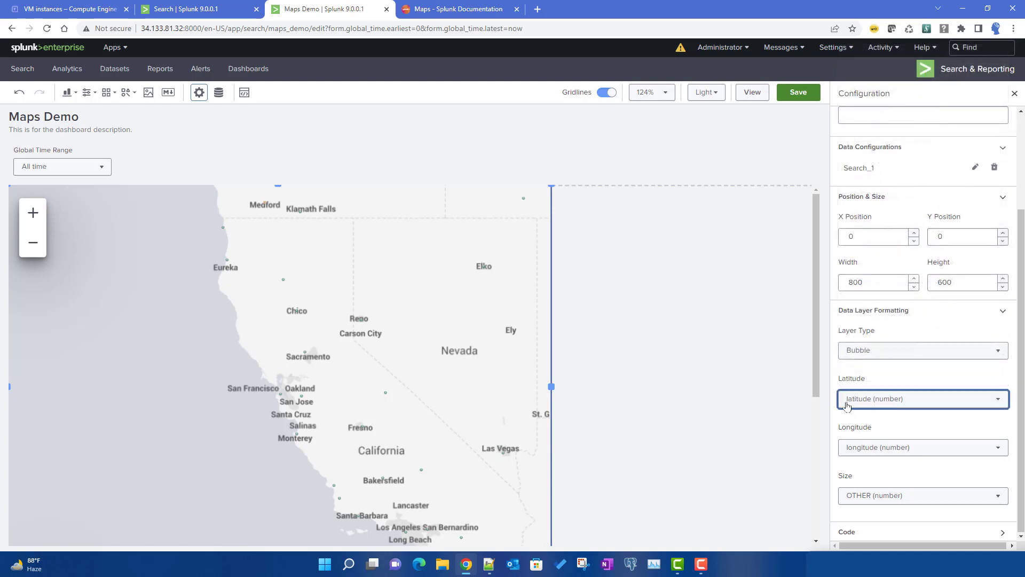
pyautogui.click(863, 450)
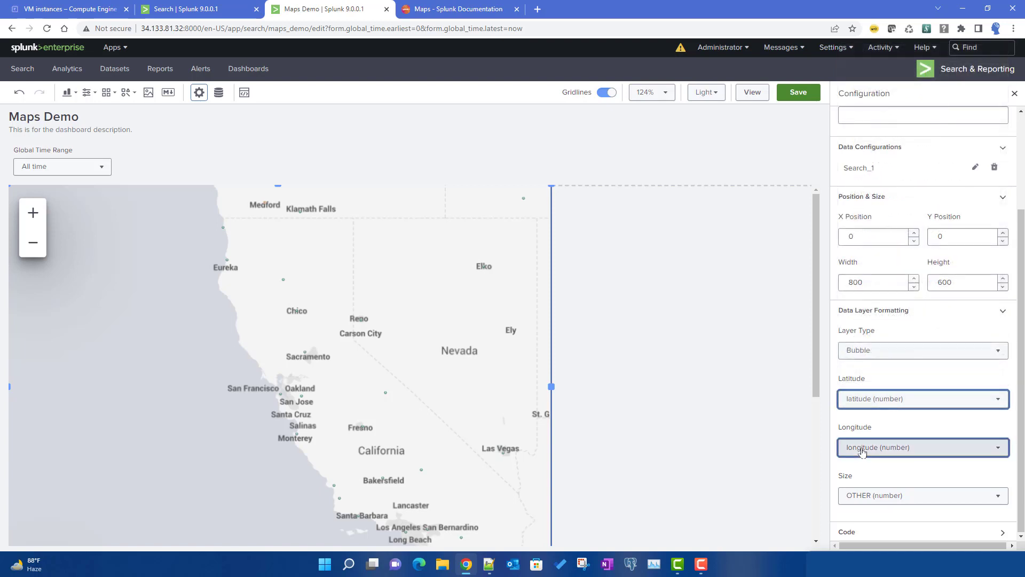
pyautogui.click(863, 450)
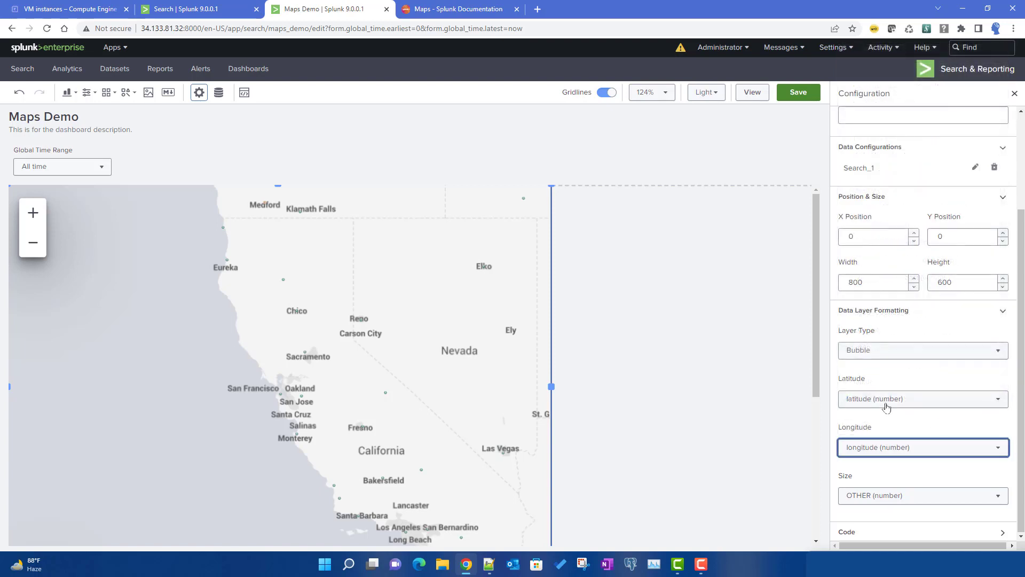
pyautogui.click(889, 498)
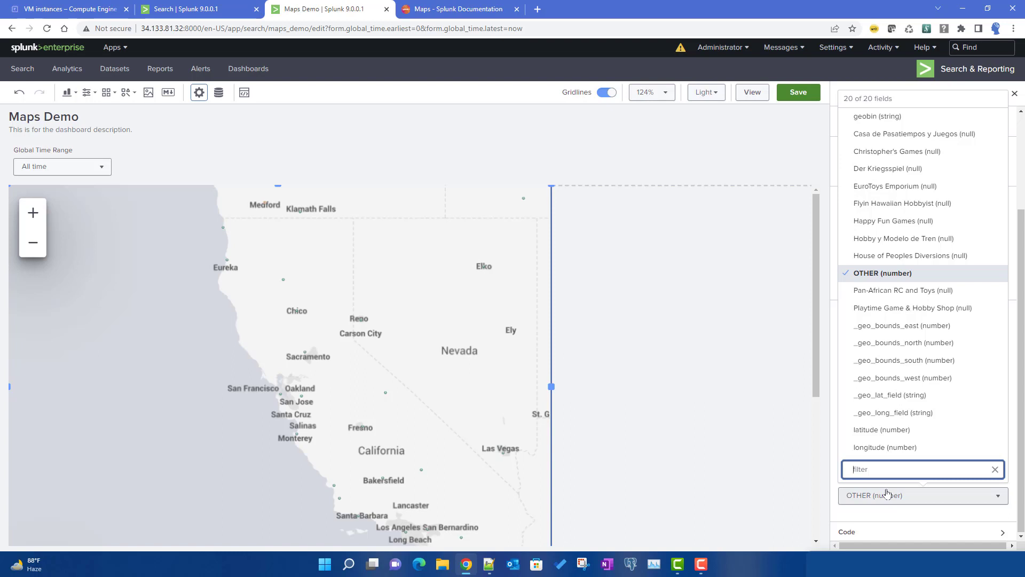
pyautogui.click(891, 517)
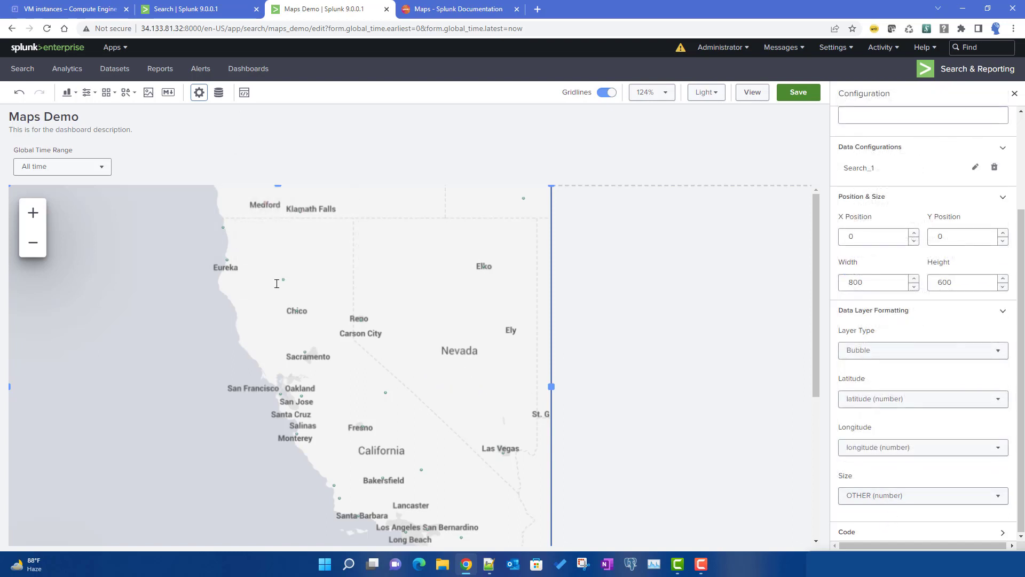
# - Inspect a bubble's details in northern California, and zoom out and pan the map to show Canada and the United States
pyautogui.moveTo(282, 283)
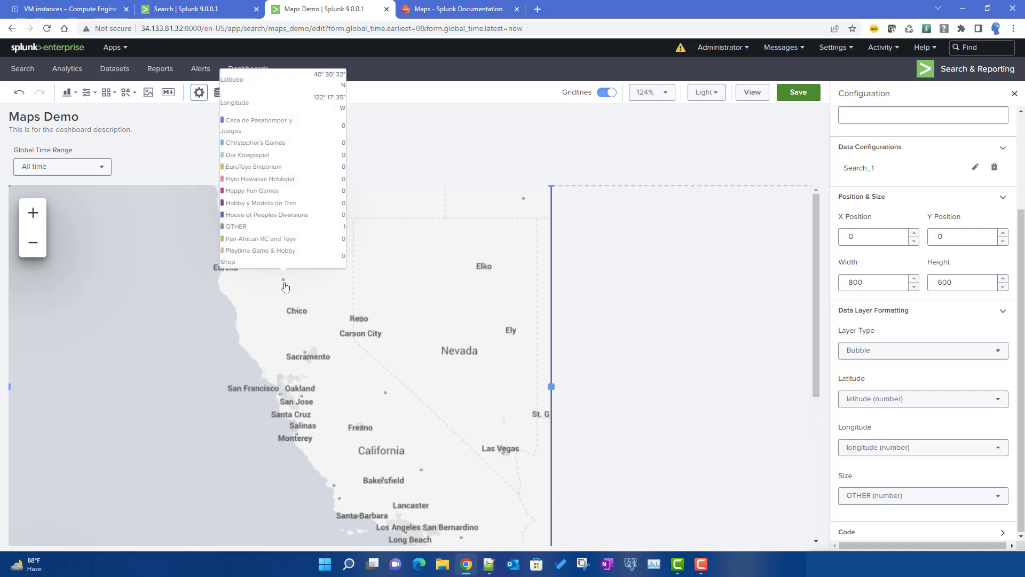
pyautogui.click(33, 243)
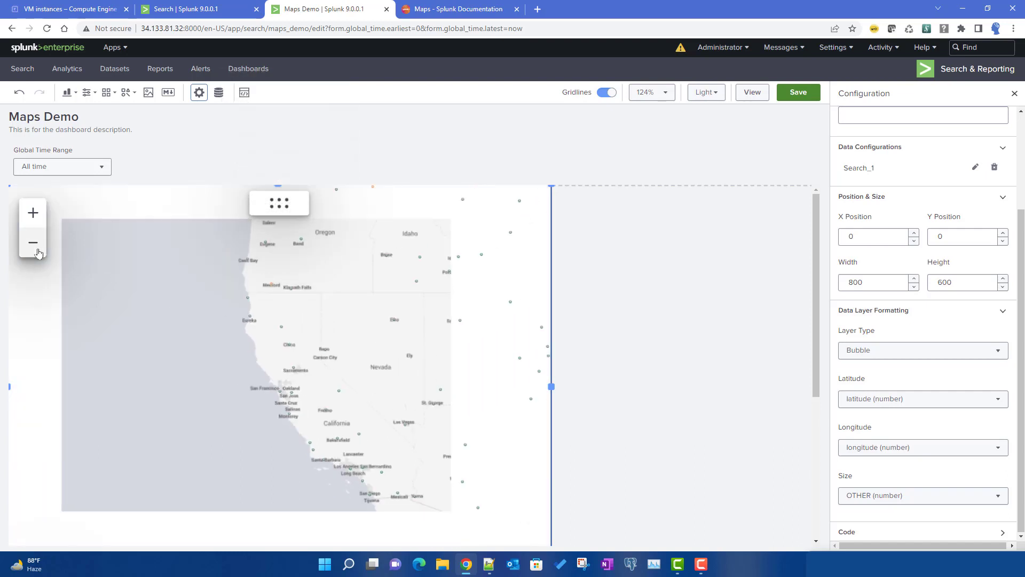
pyautogui.click(38, 253)
pyautogui.click(38, 253)
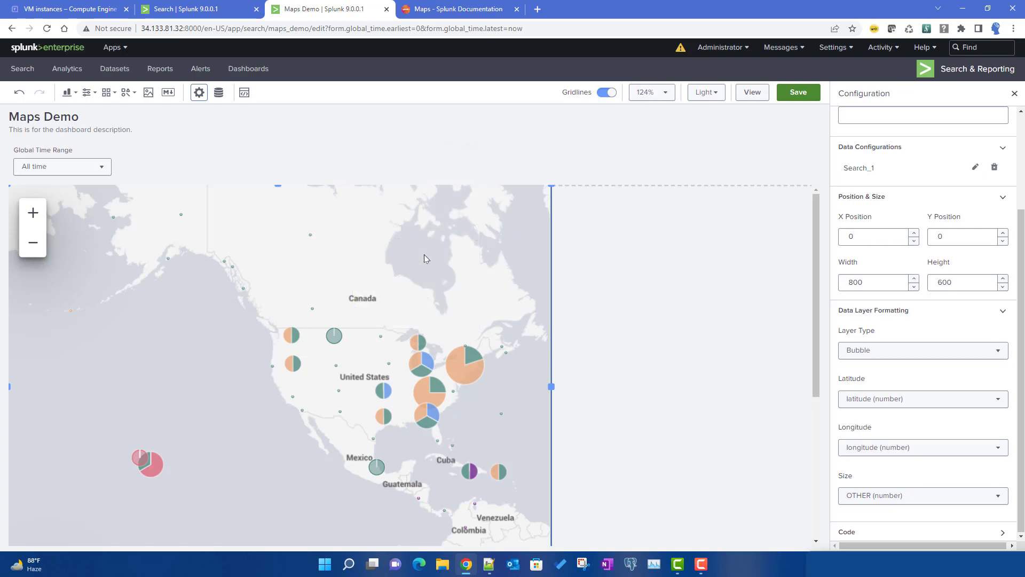
pyautogui.hotkey('ctrl', 'a')
pyautogui.moveTo(437, 294); pyautogui.dragTo(398, 361)
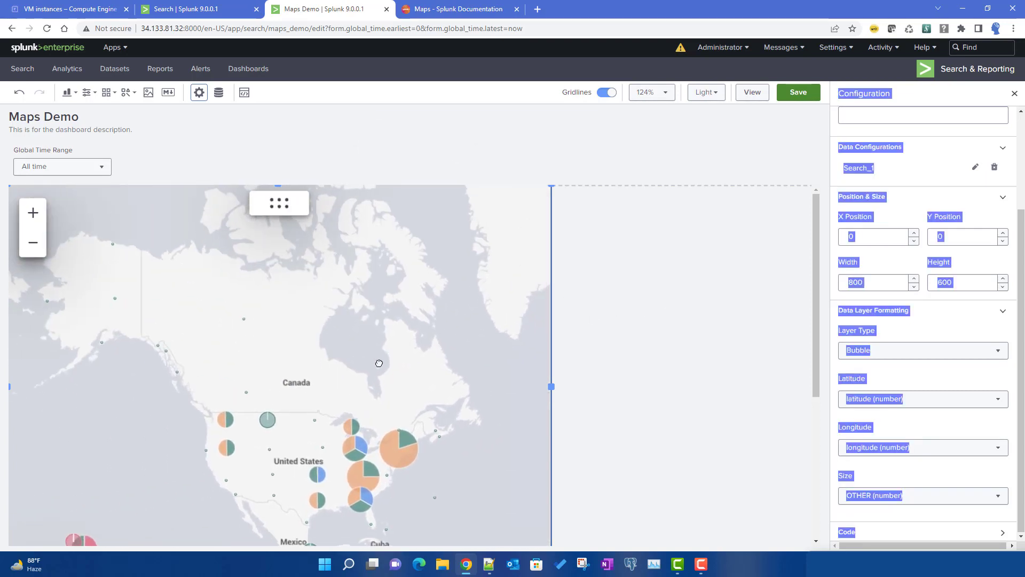
# - Save the Maps Demo dashboard and switch it to view mode
pyautogui.click(763, 156)
pyautogui.click(798, 93)
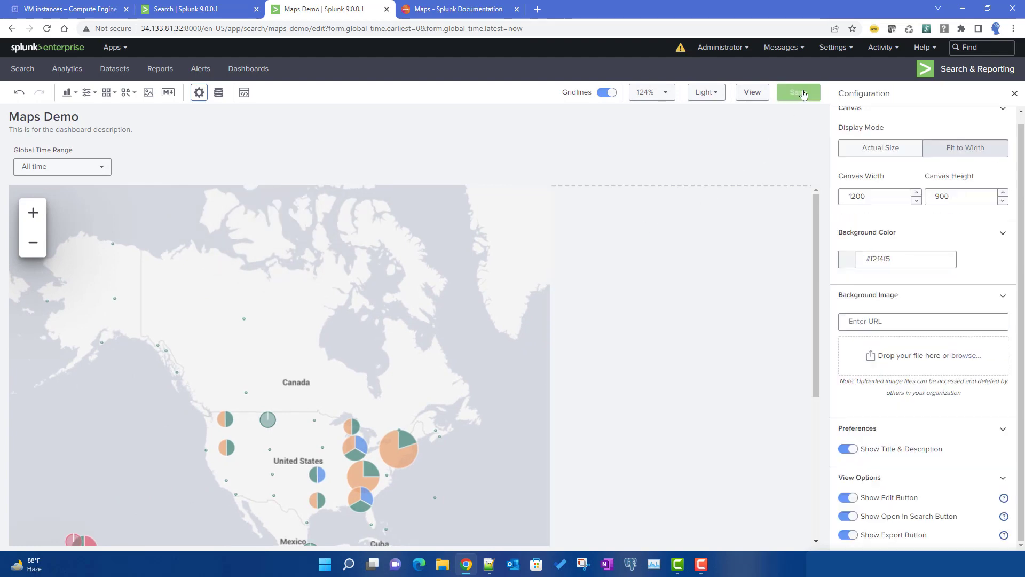
pyautogui.click(752, 95)
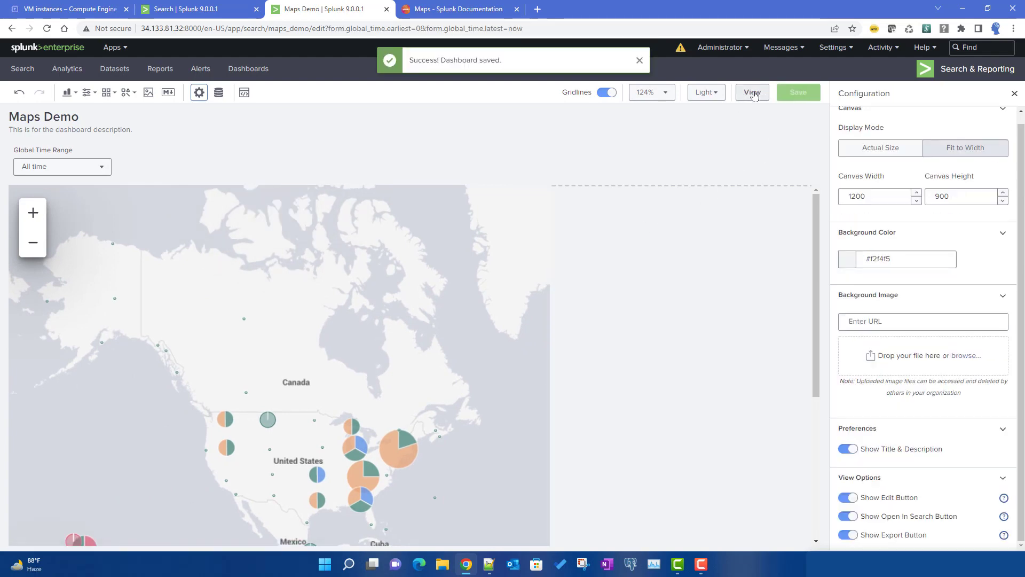
pyautogui.click(753, 93)
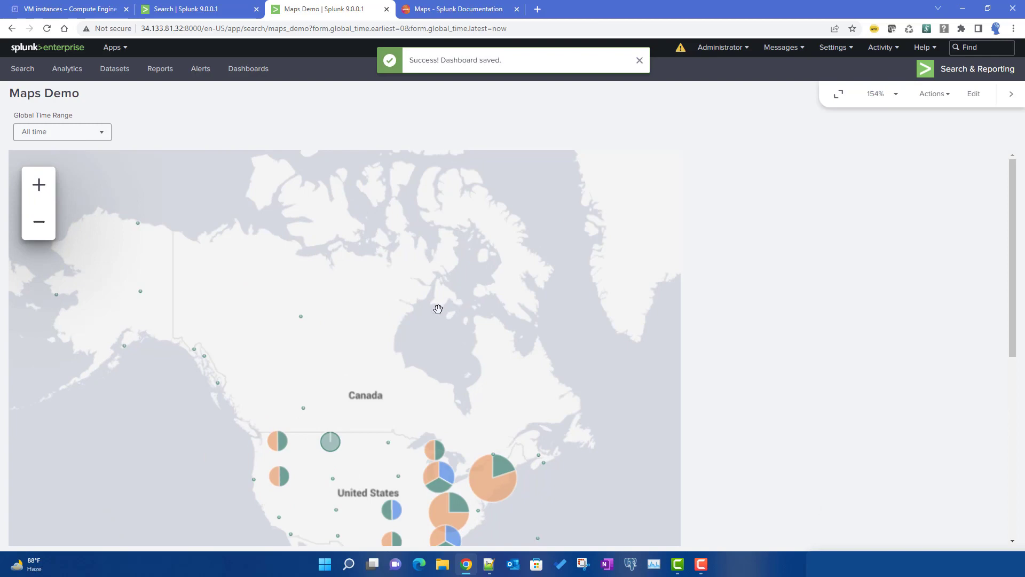
# - Pan the map across the Atlantic to Europe and inspect the details of the bubble just west of Germany
pyautogui.moveTo(361, 324); pyautogui.dragTo(110, 286)
pyautogui.moveTo(380, 376)
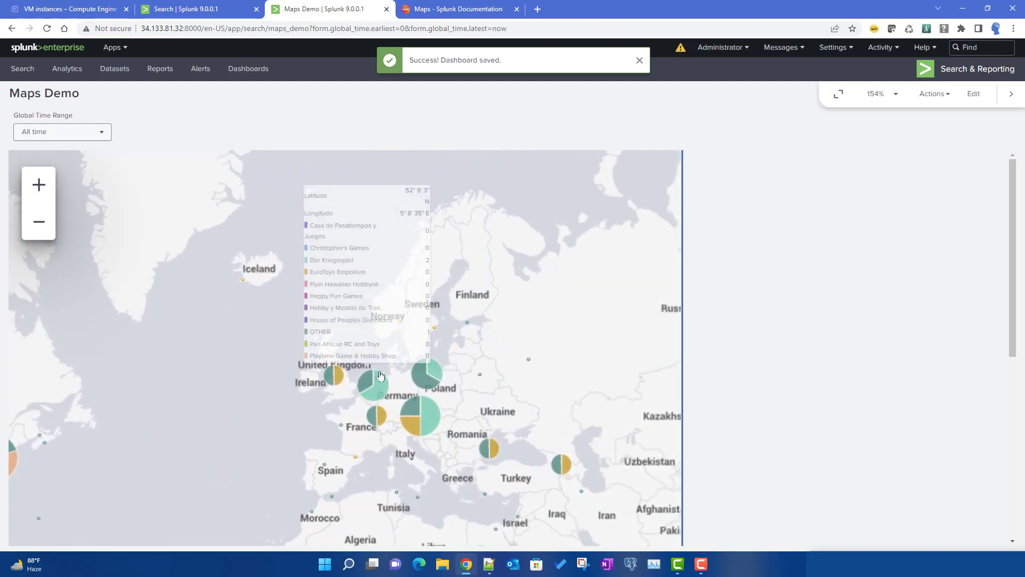
pyautogui.moveTo(381, 376); pyautogui.dragTo(451, 239)
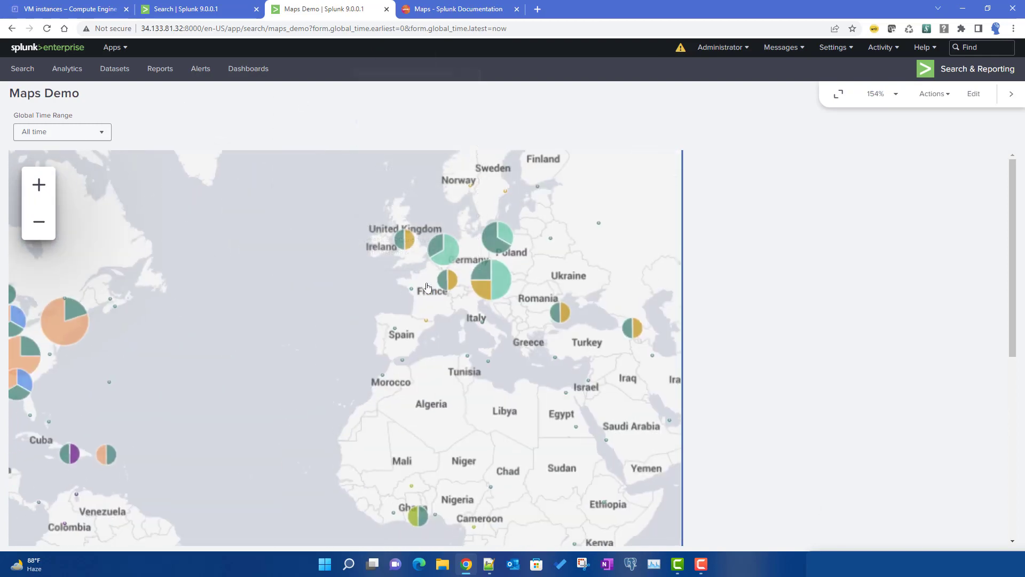
# - Reopen the dashboard for editing, move the map to X 50, Y 10, and change its layer type to Marker
pyautogui.click(971, 94)
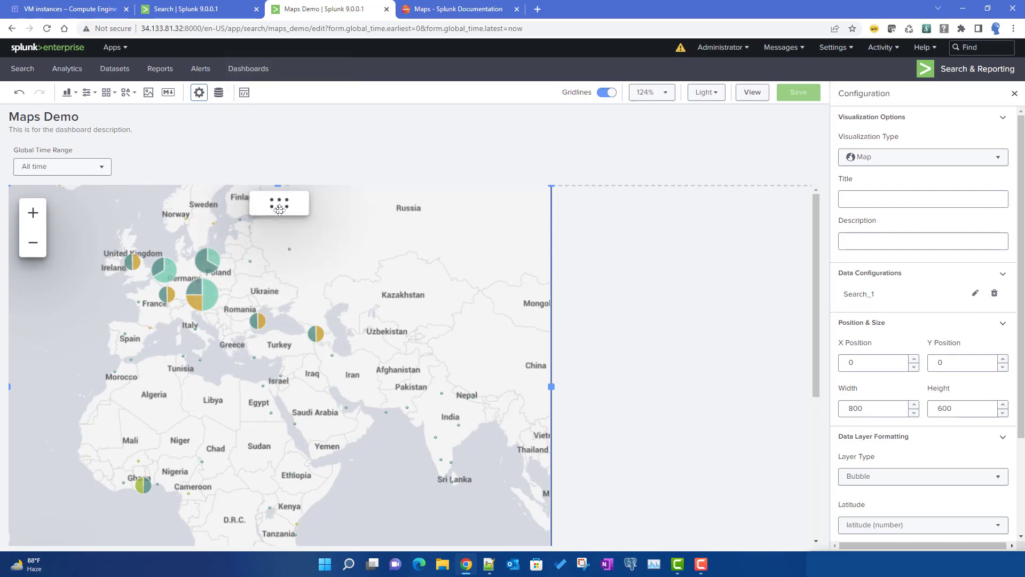
pyautogui.moveTo(281, 216); pyautogui.dragTo(310, 220)
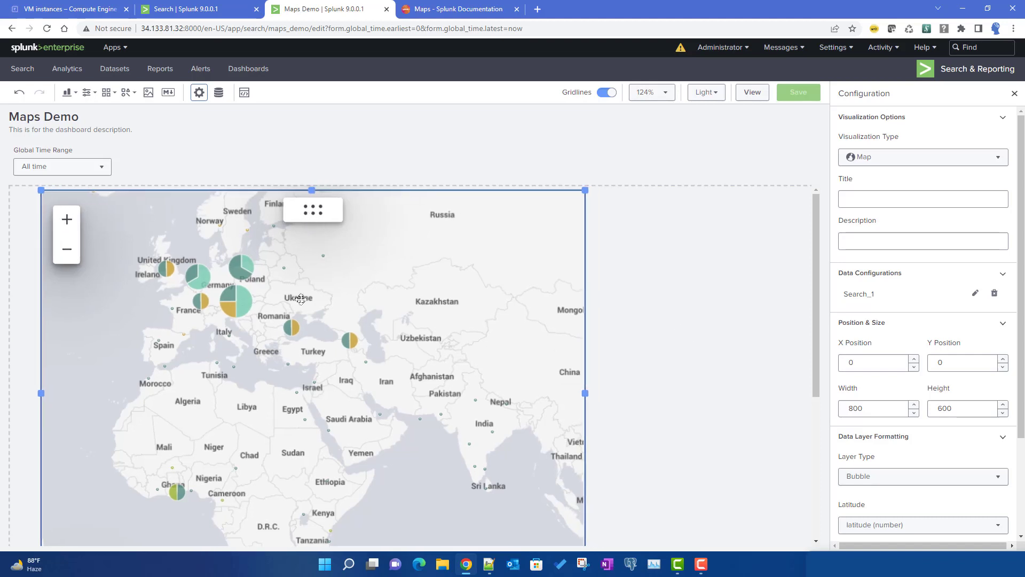
pyautogui.click(891, 196)
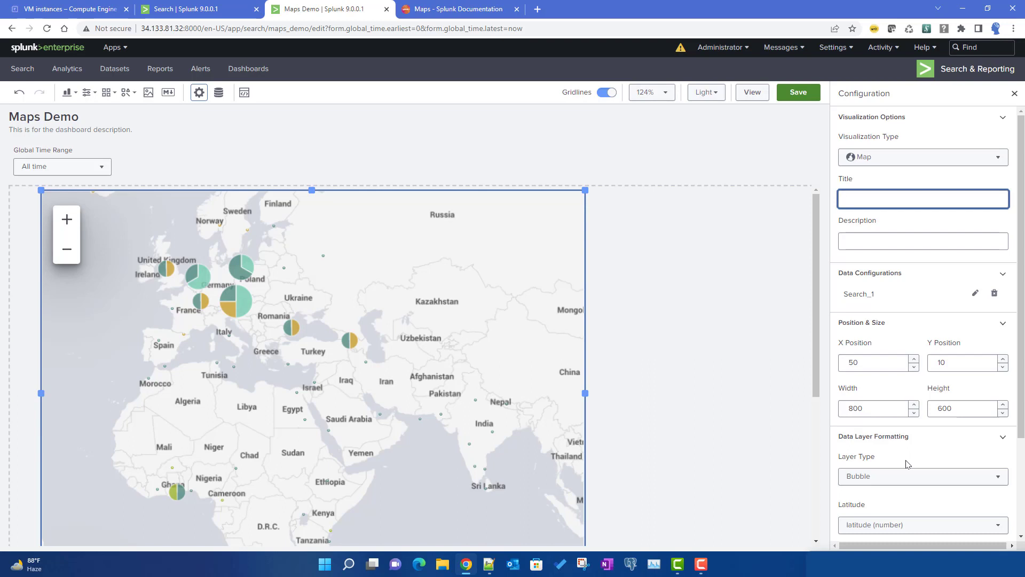
pyautogui.click(878, 480)
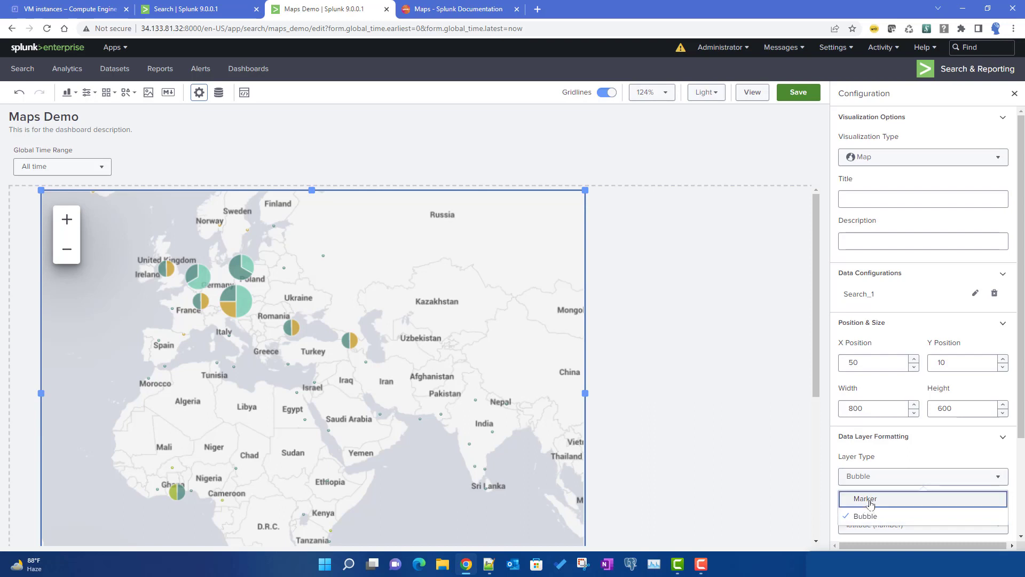
pyautogui.click(869, 499)
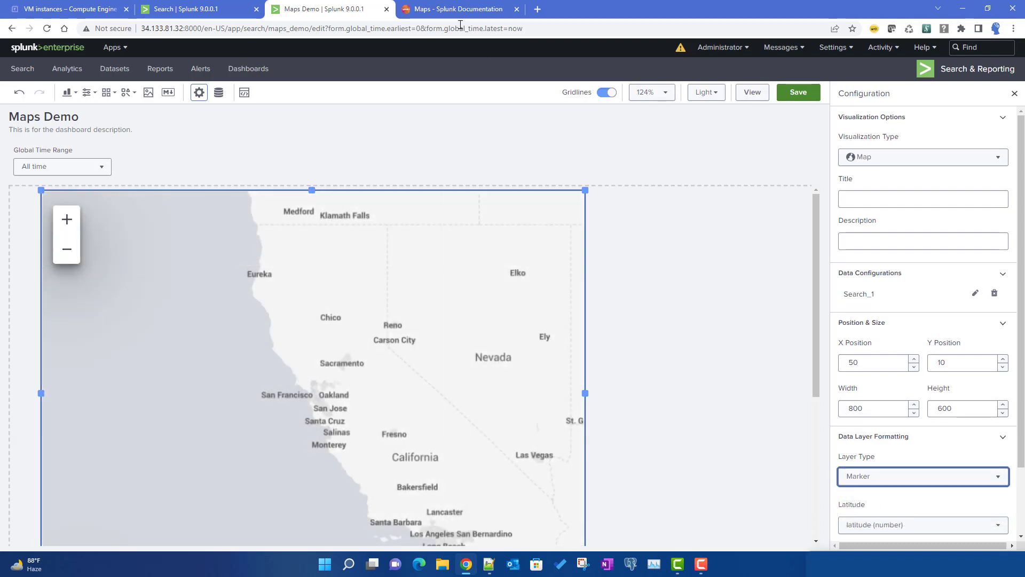
# - Examine the Splunk Maps documentation for the layer type options and the example searches for marker and bubble layers
pyautogui.click(432, 10)
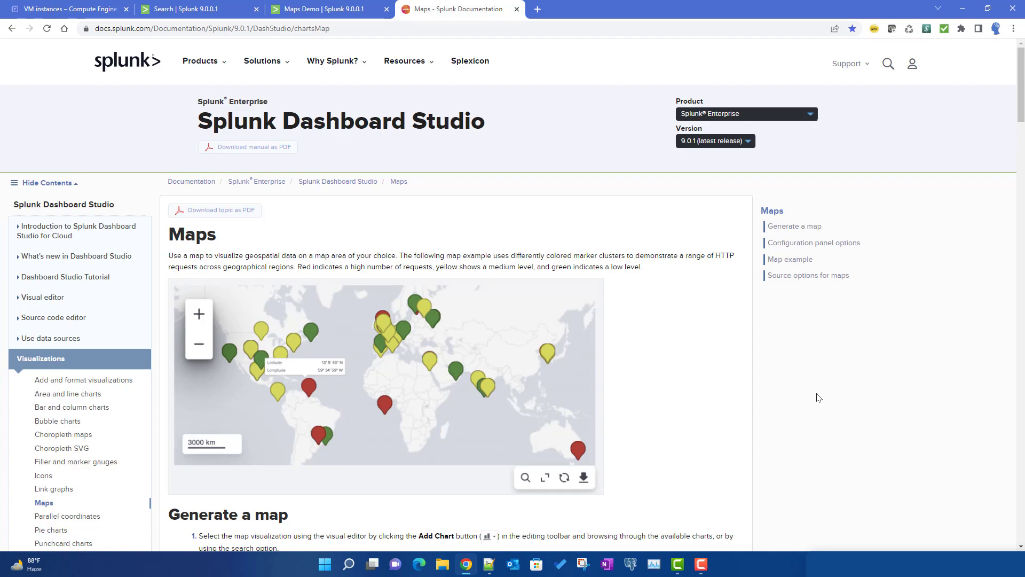
pyautogui.scroll(-6, 819, 398)
pyautogui.scroll(-4, 819, 398)
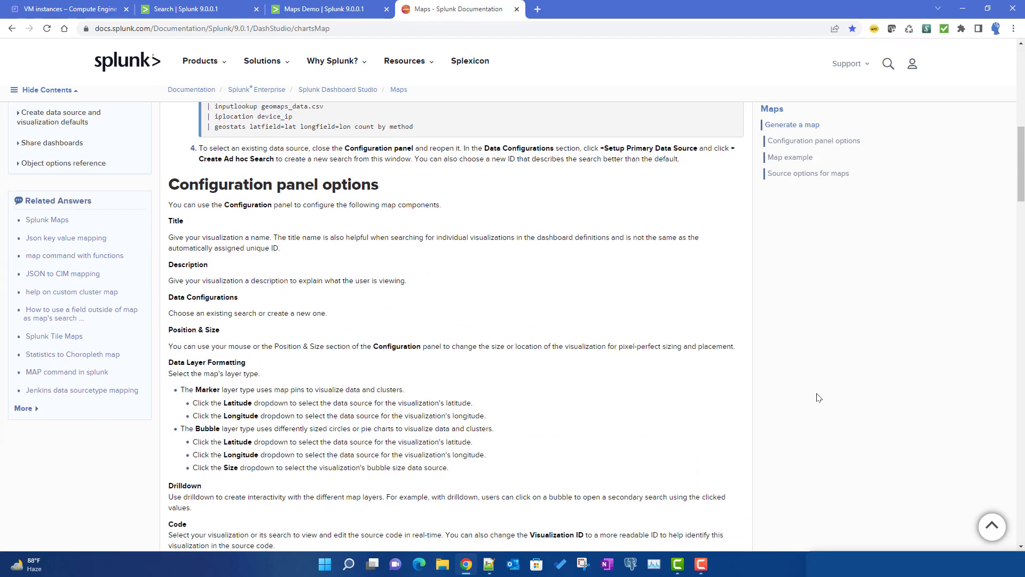
pyautogui.scroll(2, 819, 398)
pyautogui.scroll(3, 819, 398)
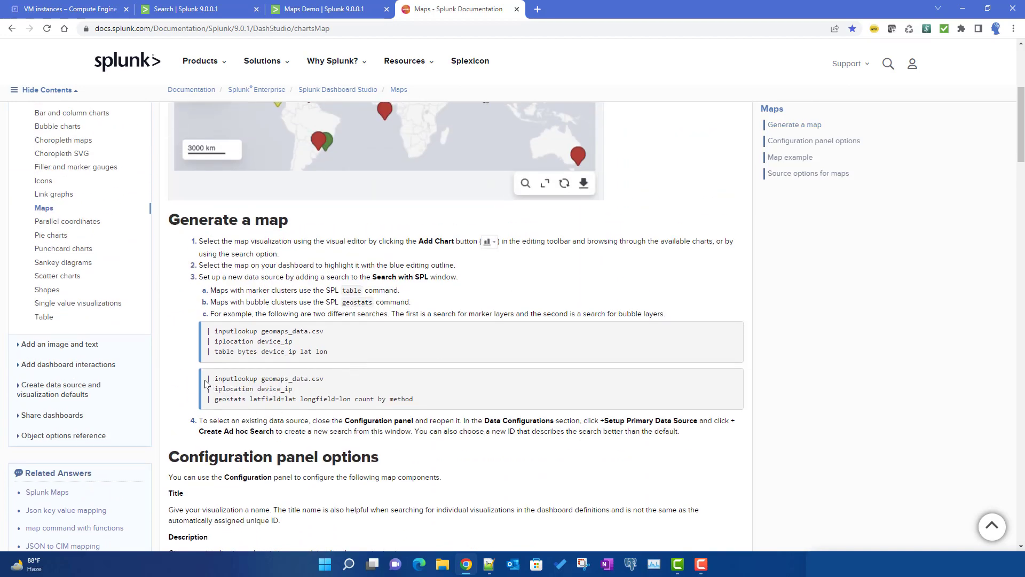
pyautogui.moveTo(207, 378); pyautogui.dragTo(447, 409)
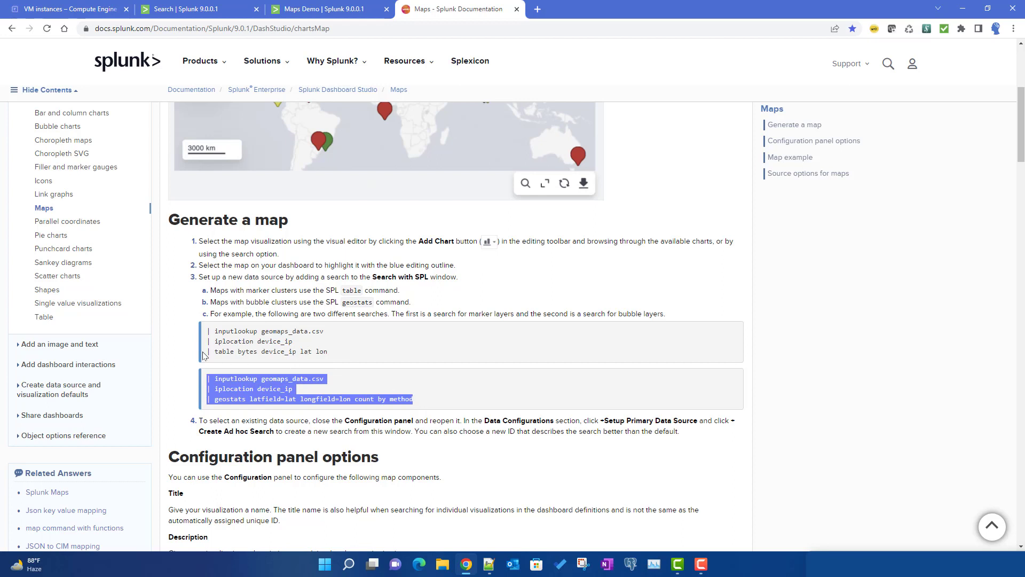
pyautogui.moveTo(205, 356); pyautogui.dragTo(378, 355)
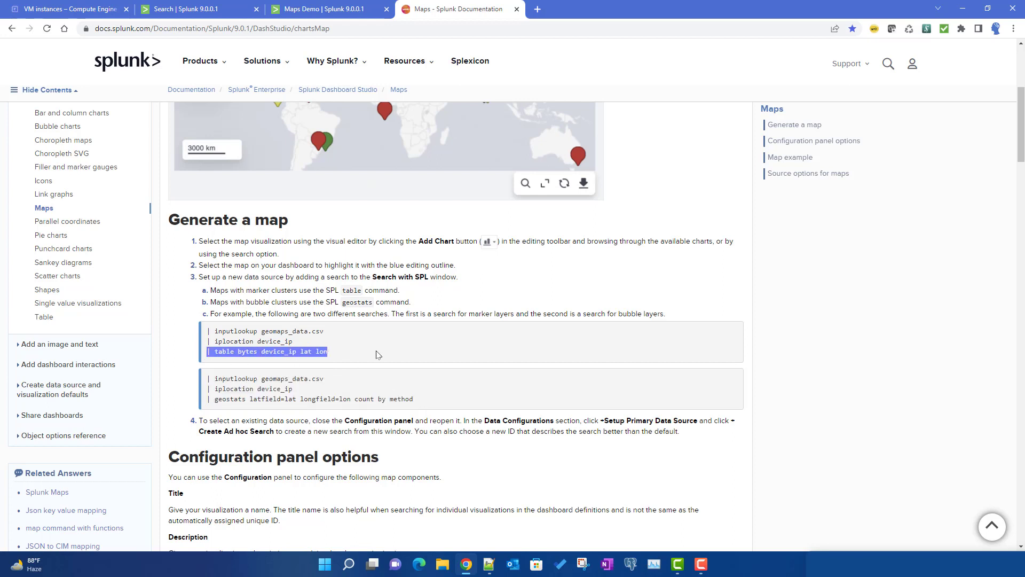
pyautogui.click(303, 353)
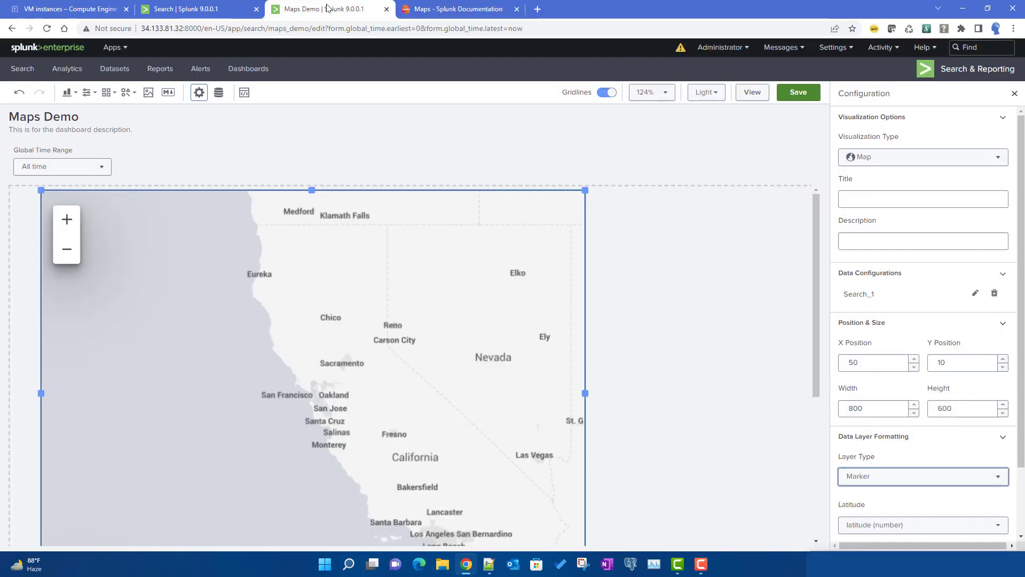
# - Back in the Maps Demo dashboard, edit Search_1 and comment out its geostats line with triple backticks
pyautogui.click(328, 8)
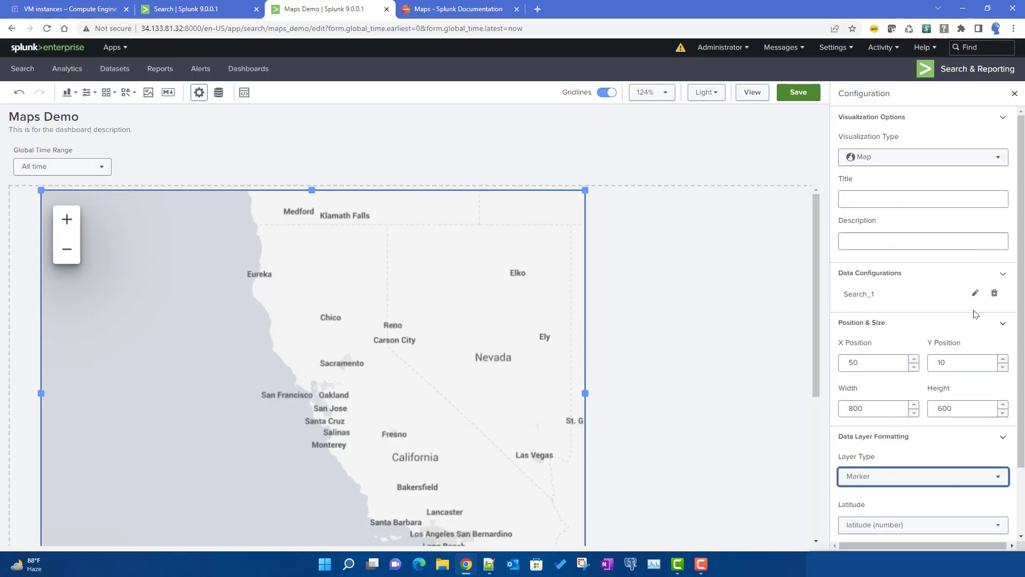
pyautogui.click(975, 294)
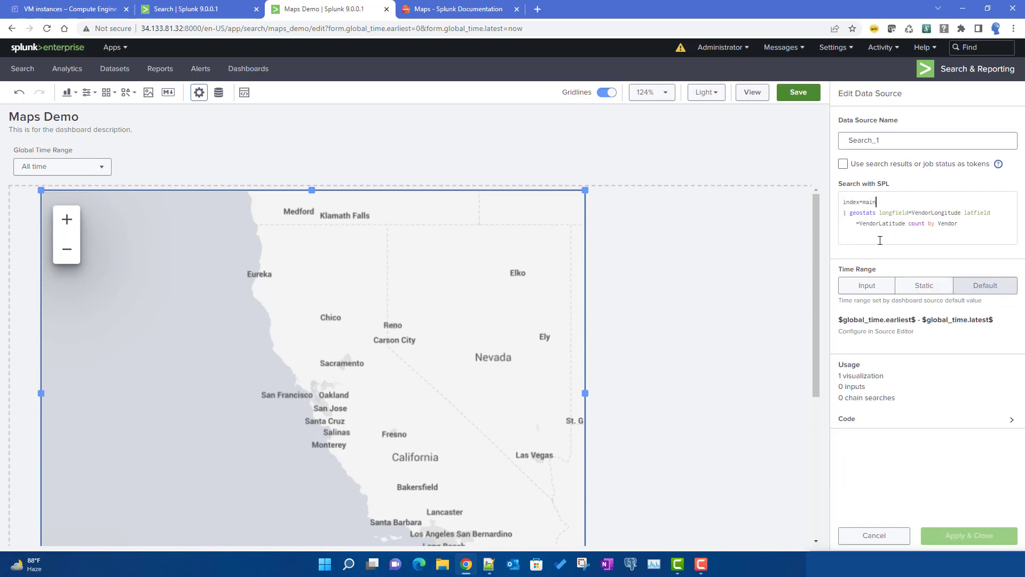
pyautogui.click(843, 209)
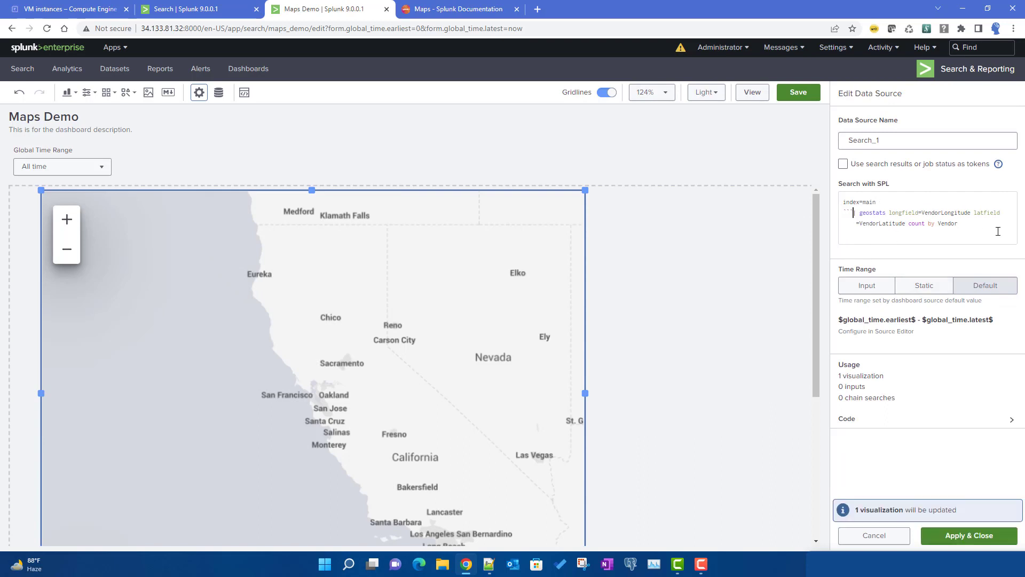
pyautogui.click(967, 220)
pyautogui.write('``` | ')
# - Add the line "| table Venfor, VendorLongitude, VendorLatitude" to the Search_1 query and apply the data source change
pyautogui.write('table ')
pyautogui.write('Venfor,')
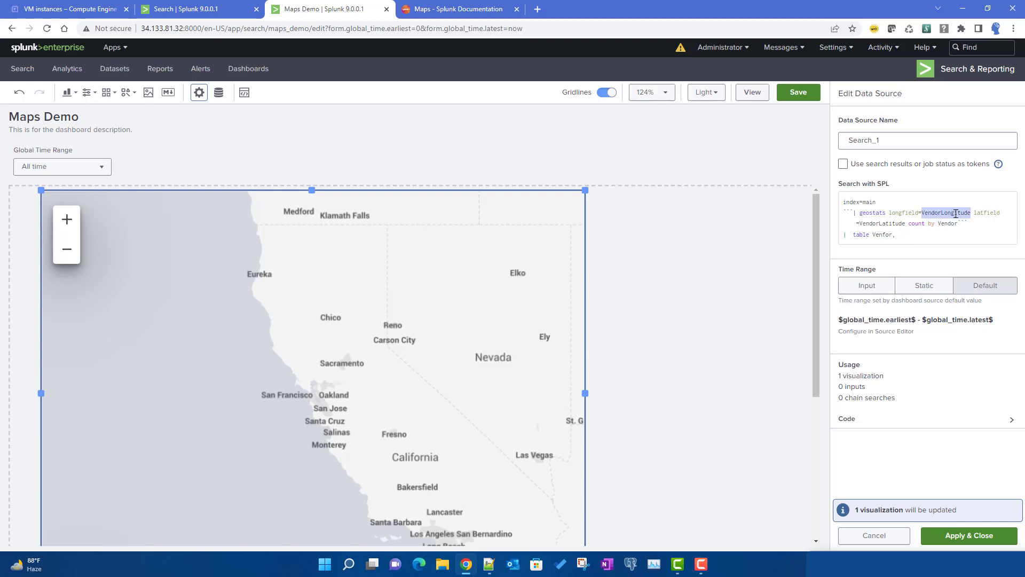
pyautogui.hotkey('ctrl', 'End')
pyautogui.write('VendorLongitude')
pyautogui.doubleClick(890, 224)
pyautogui.hotkey('ctrl', 'c')
pyautogui.click(975, 241)
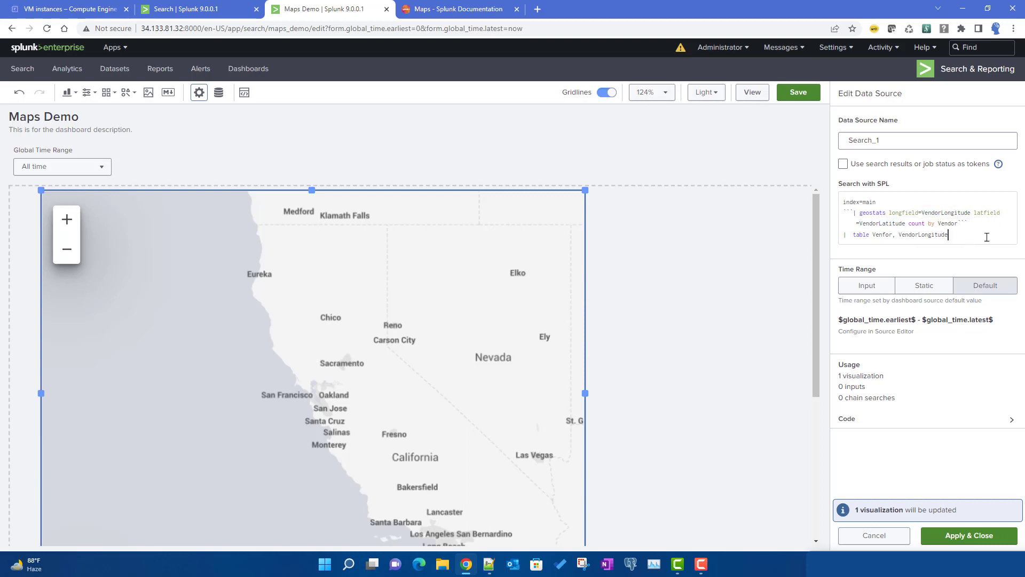
pyautogui.write(',')
pyautogui.hotkey('ctrl', 'v')
pyautogui.click(964, 535)
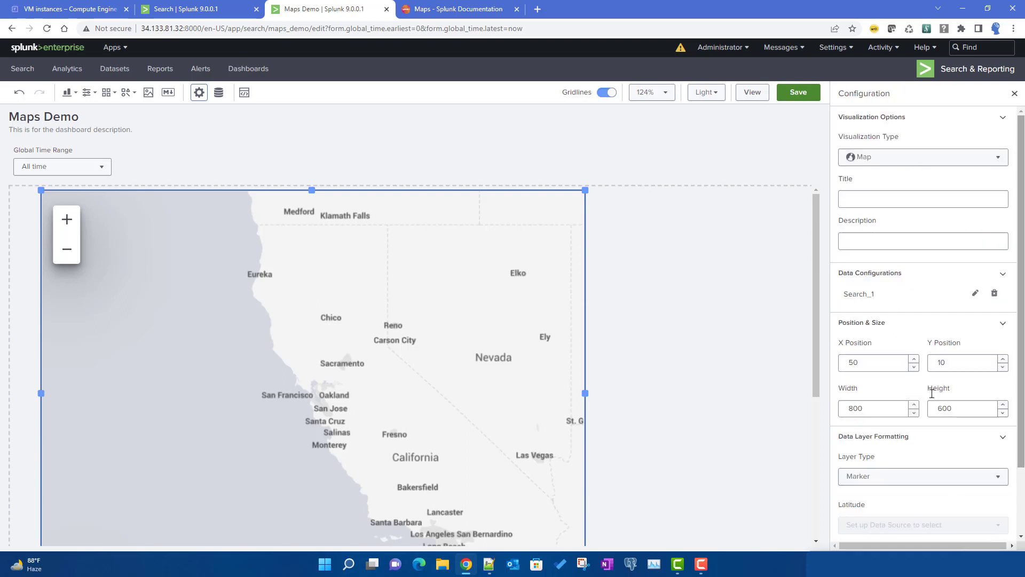
# - Assign VendorLatitude to the marker layer's Latitude and VendorLongitude to its Longitude
pyautogui.scroll(-2, 934, 342)
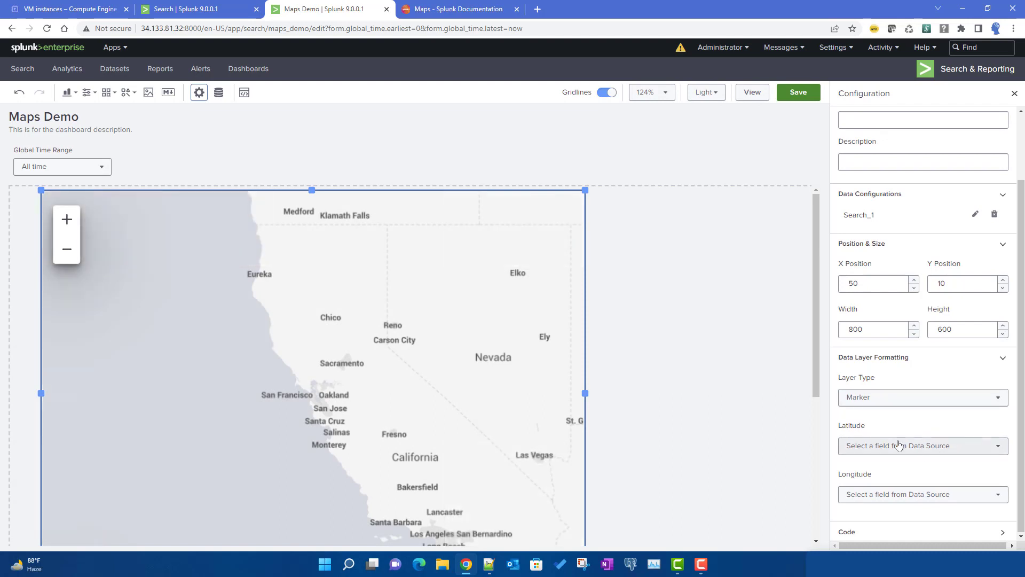
pyautogui.click(897, 446)
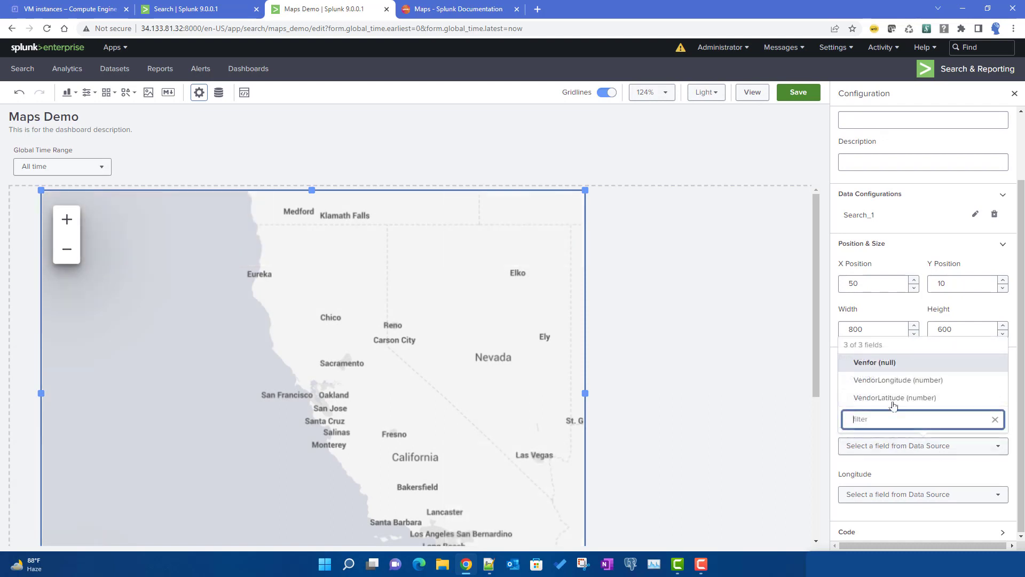
pyautogui.click(905, 461)
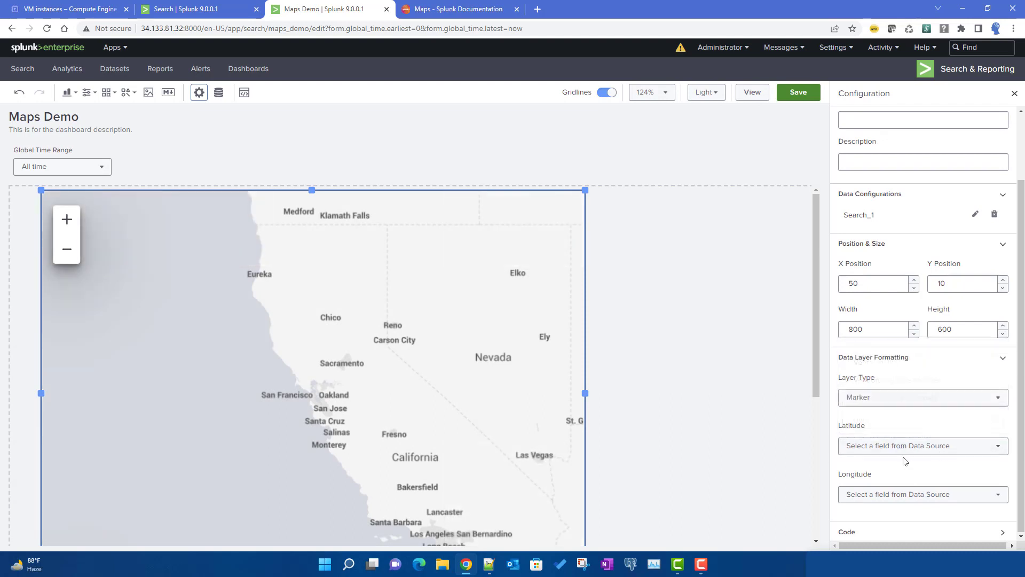
pyautogui.click(900, 448)
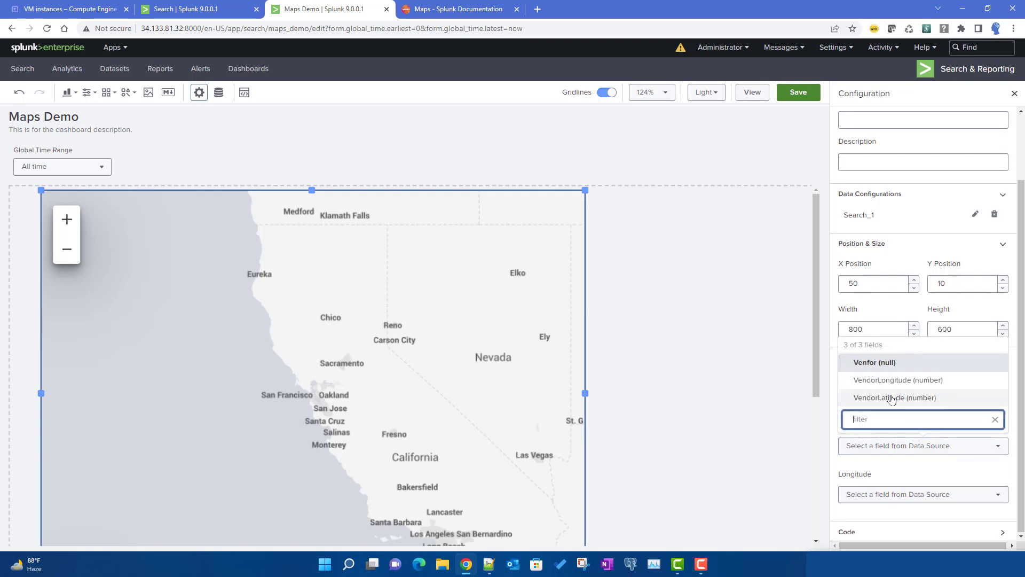
pyautogui.click(893, 399)
pyautogui.click(896, 496)
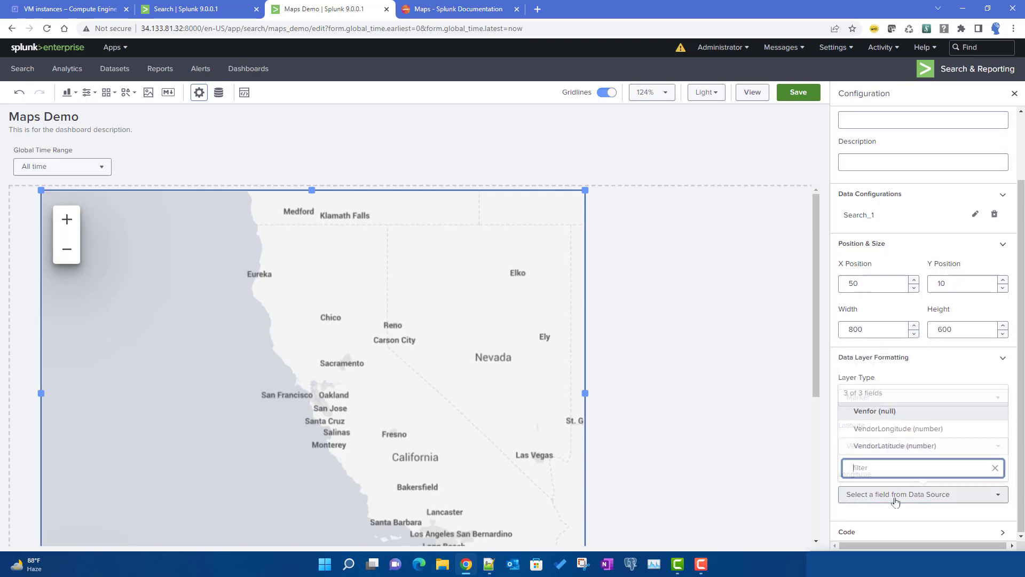
pyautogui.click(897, 428)
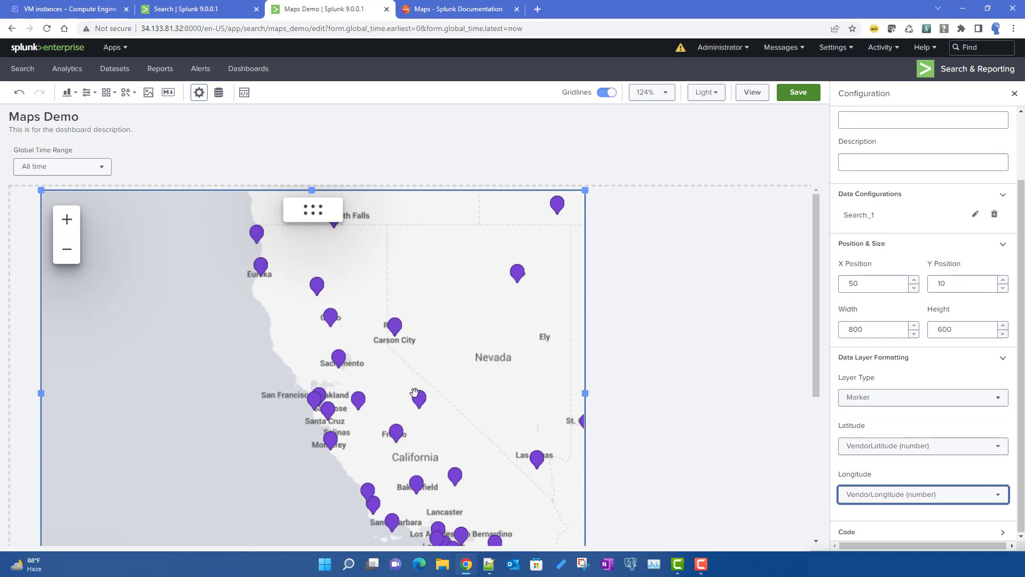
# - Inspect marker coordinates in the western United States and zoom the map out to the whole world
pyautogui.moveTo(415, 405)
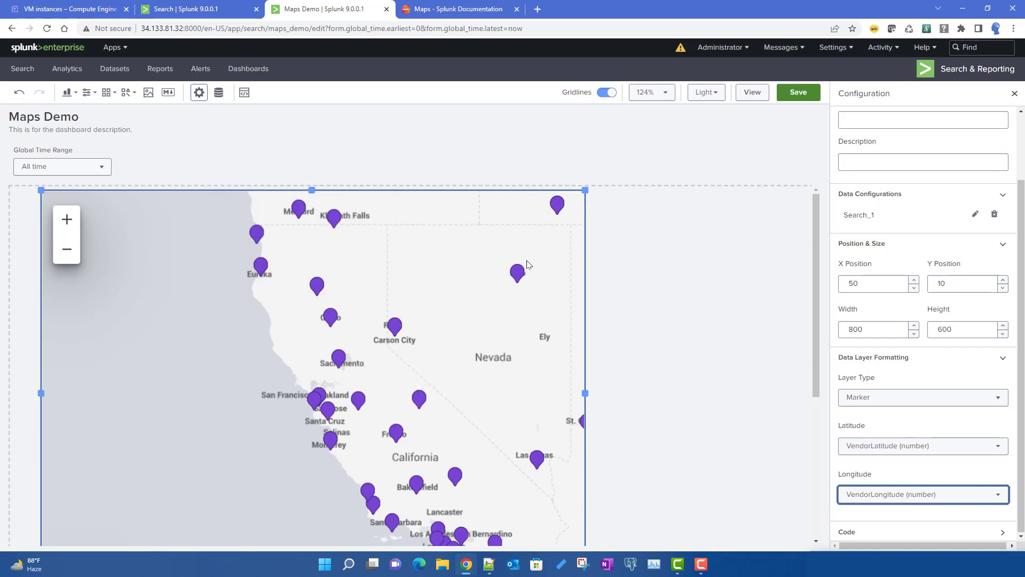
pyautogui.click(461, 339)
pyautogui.moveTo(461, 339); pyautogui.dragTo(378, 343)
pyautogui.scroll(-1, 378, 341)
pyautogui.scroll(-1, 378, 341)
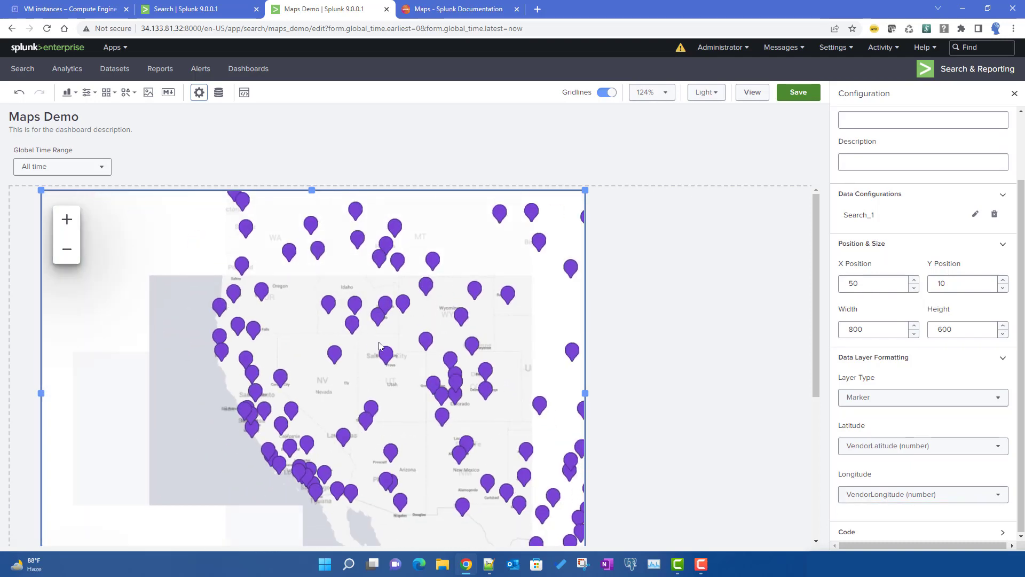
pyautogui.moveTo(447, 369); pyautogui.dragTo(330, 377)
pyautogui.moveTo(330, 377)
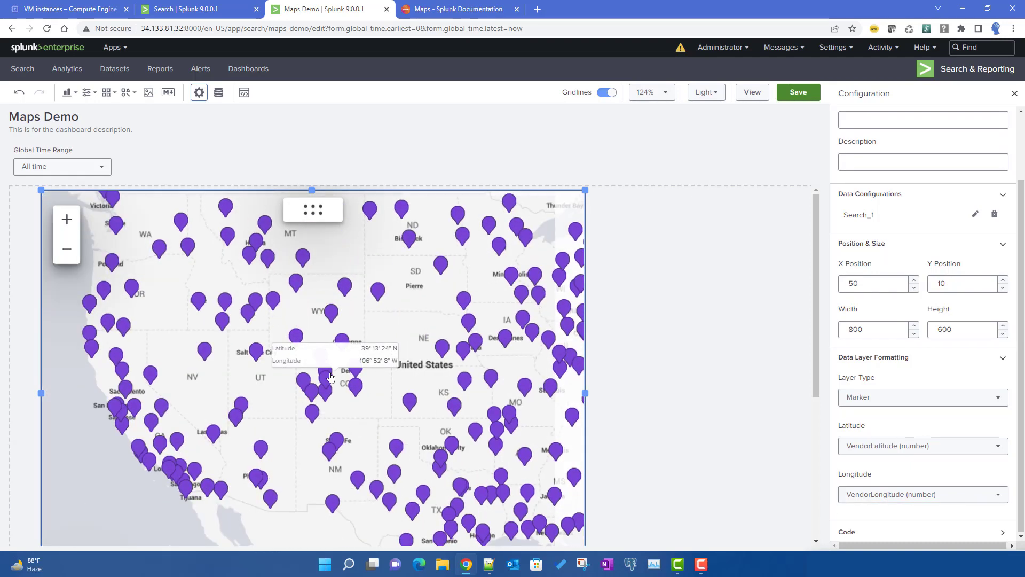
pyautogui.click(59, 259)
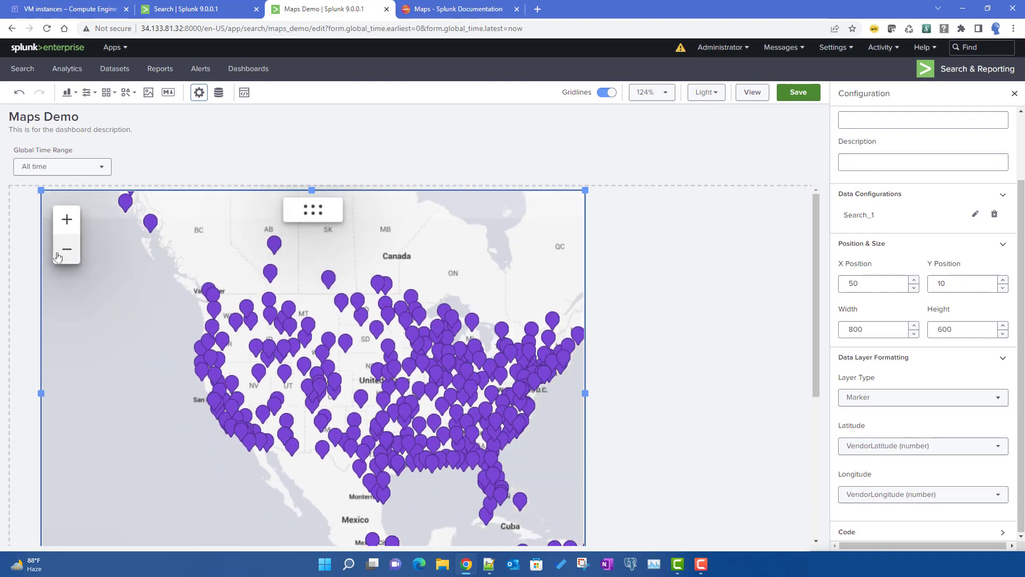
pyautogui.click(58, 257)
pyautogui.scroll(-2, 260, 284)
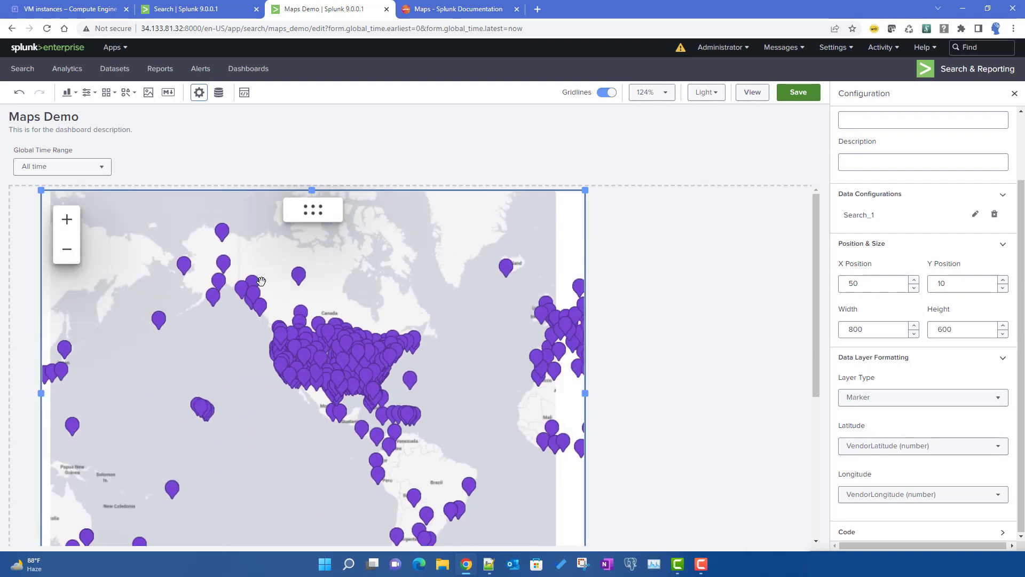
pyautogui.moveTo(262, 286)
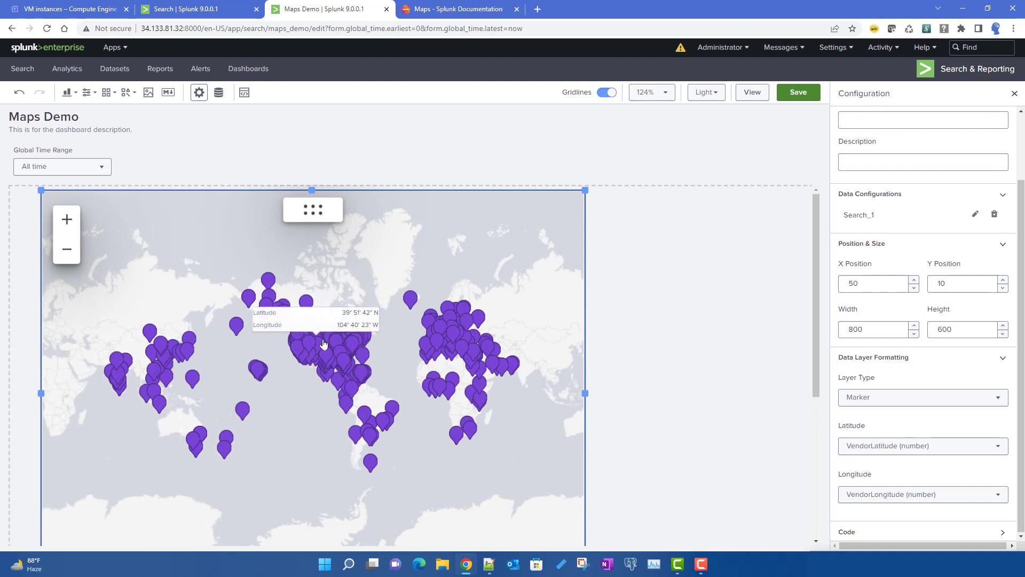
# - Center the map on Africa, then save the Maps Demo dashboard and switch it to view mode
pyautogui.scroll(5, 419, 398)
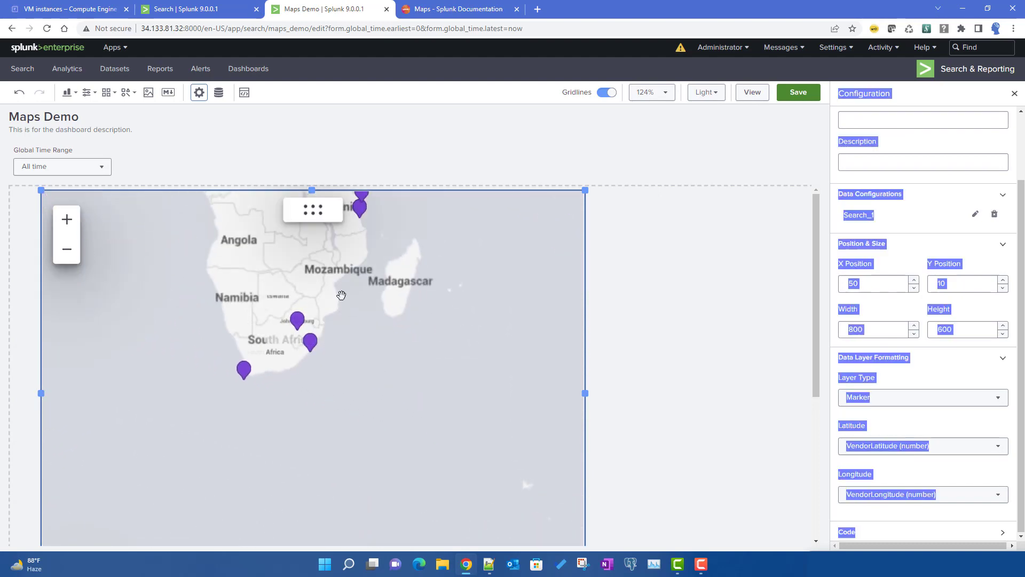
pyautogui.moveTo(321, 331); pyautogui.dragTo(470, 523)
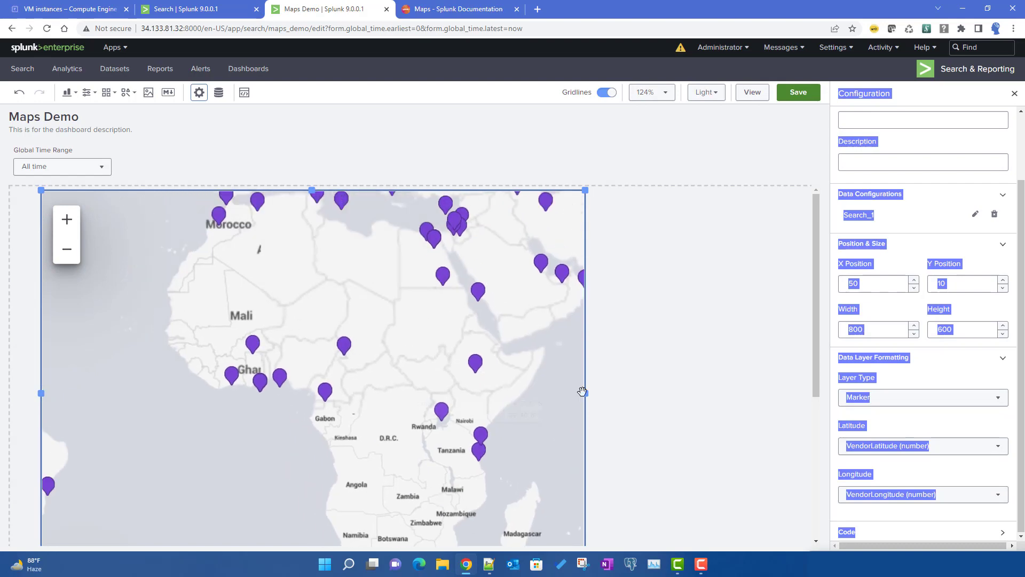
pyautogui.click(637, 348)
pyautogui.click(798, 92)
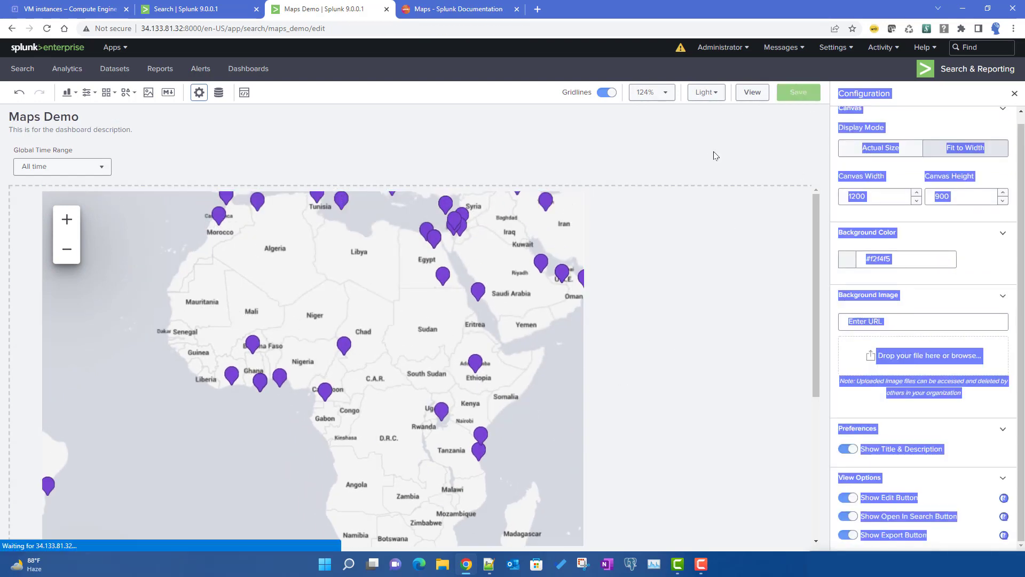
pyautogui.click(765, 99)
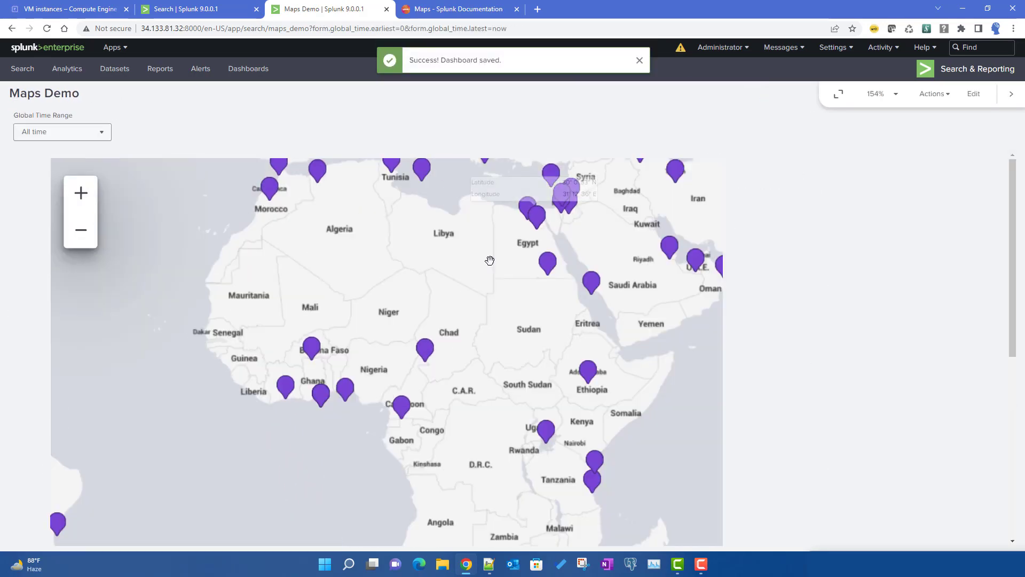
# - Zoom the viewed map out to the whole world and inspect the coordinates of a marker in the United Kingdom
pyautogui.scroll(-5, 472, 302)
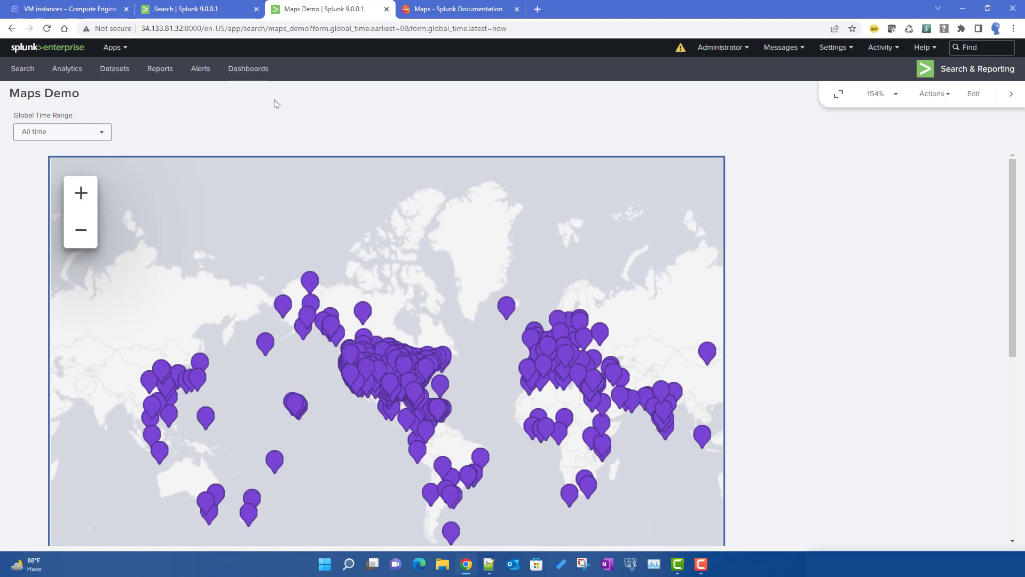
pyautogui.moveTo(525, 324)
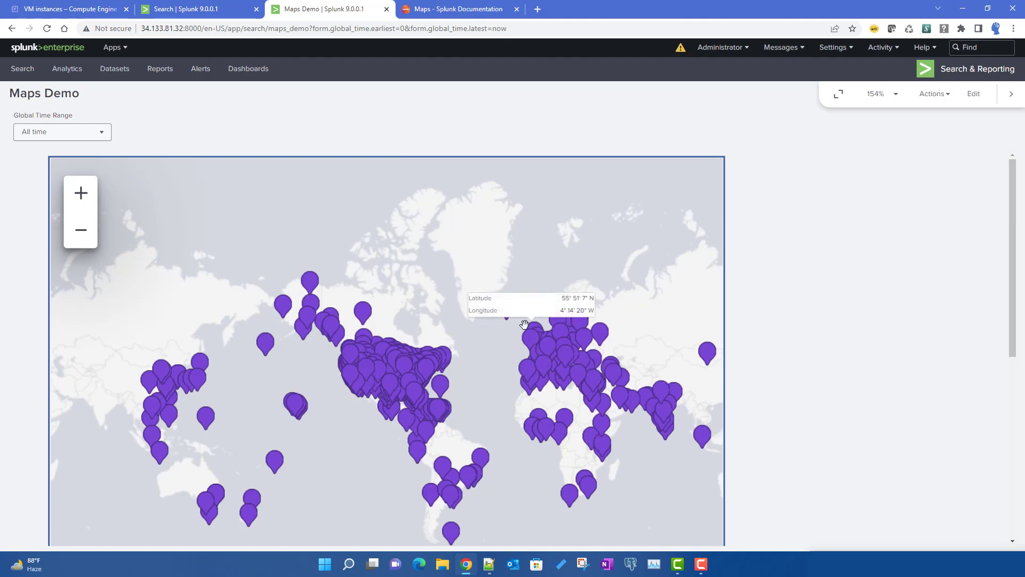